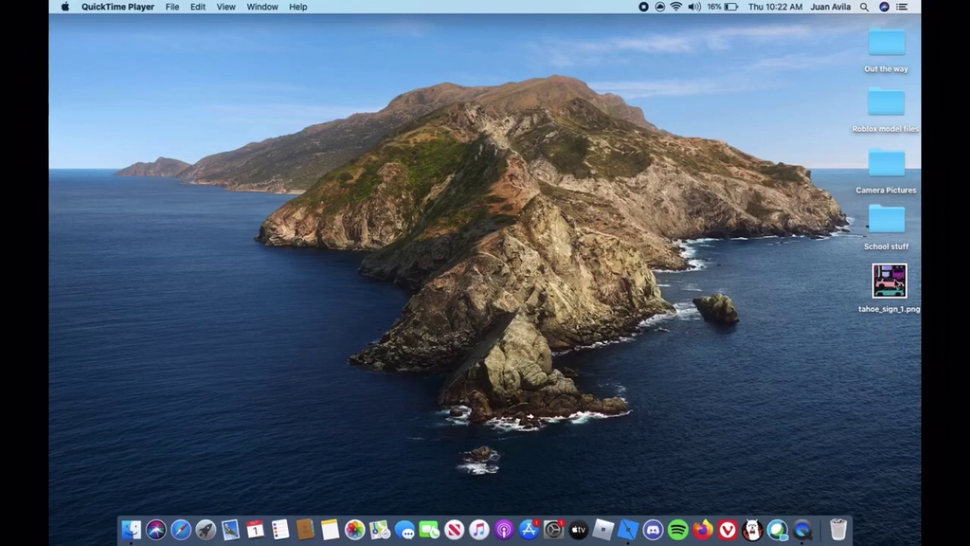
# Open the tahoe_sign_1.png vehicle template from the desktop, look over its labelled body parts, and close it
pyautogui.moveTo(889, 281); pyautogui.dragTo(472, 269)
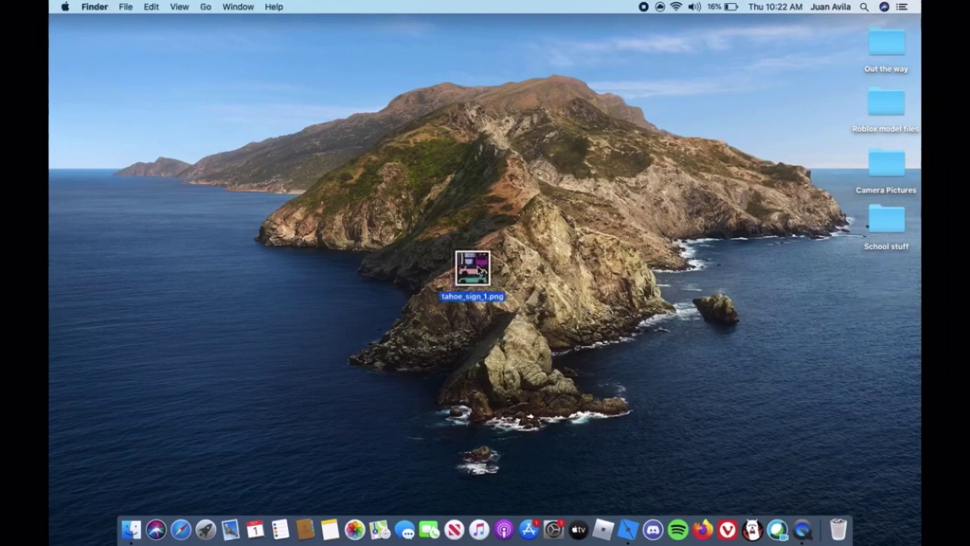
pyautogui.doubleClick(468, 267)
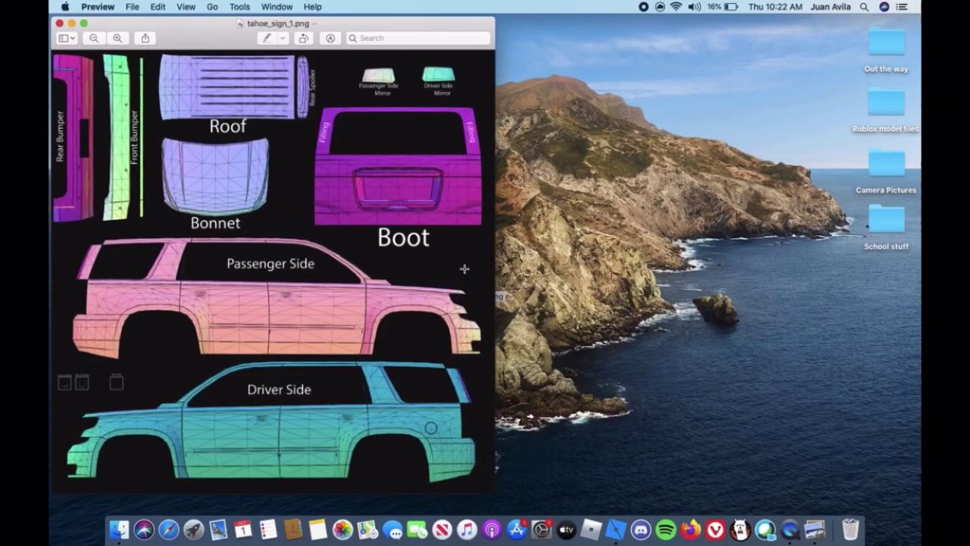
pyautogui.moveTo(190, 24); pyautogui.dragTo(340, 9)
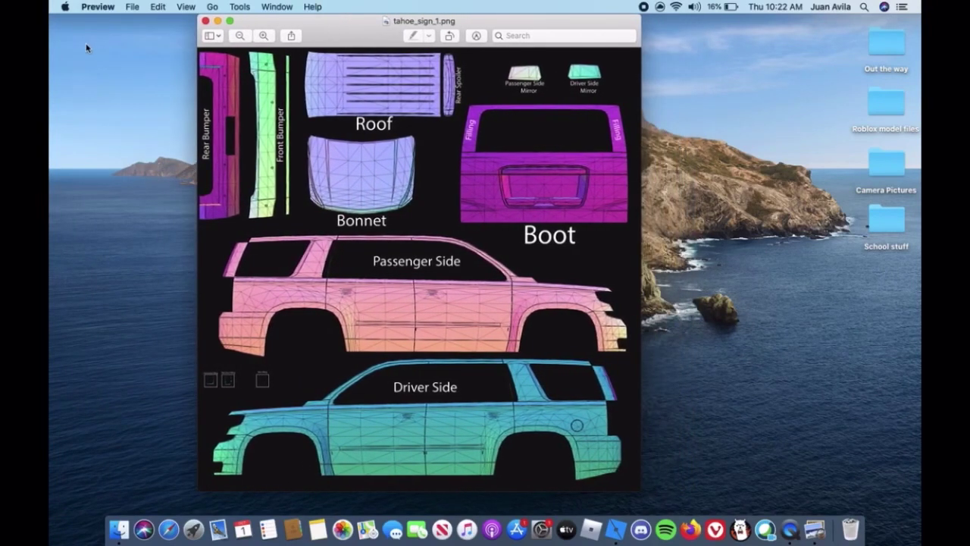
pyautogui.press('super+w')
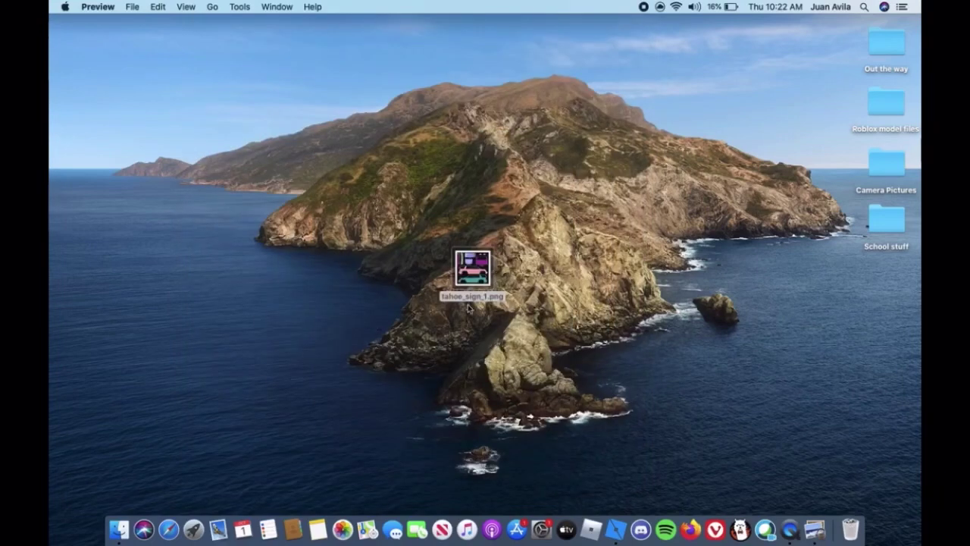
pyautogui.moveTo(472, 269); pyautogui.dragTo(888, 288)
# Launch FireAlpaca and dismiss its startup advertisement
pyautogui.hotkey('ctrl', 'Right')
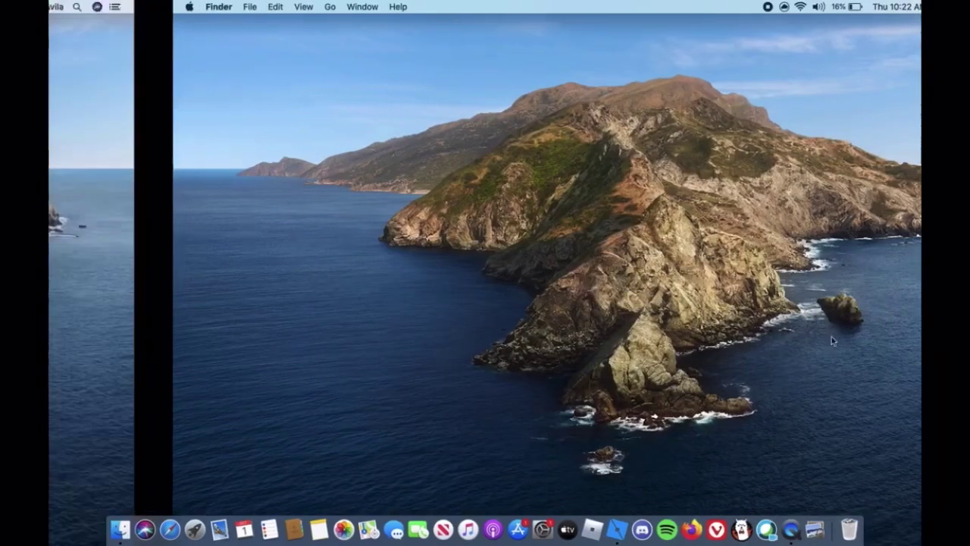
pyautogui.click(753, 531)
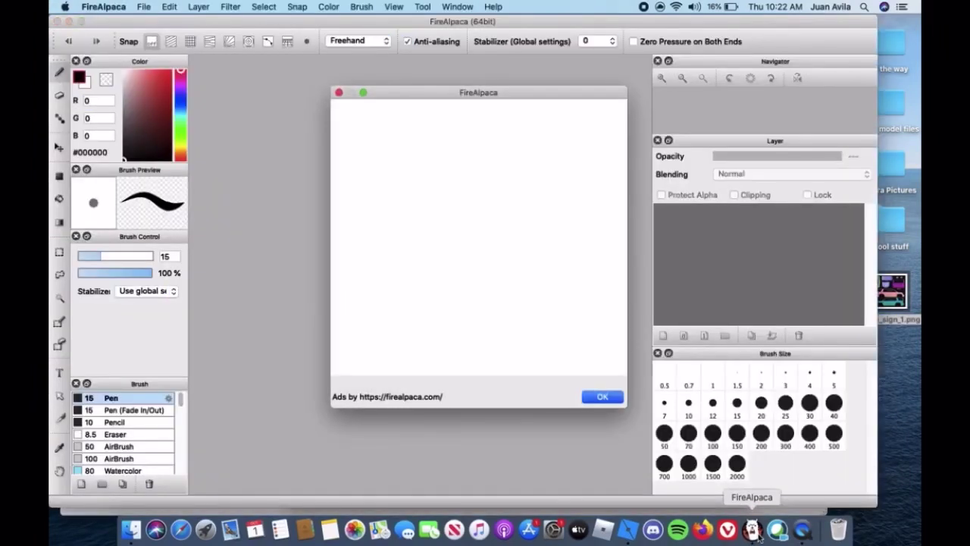
pyautogui.click(612, 395)
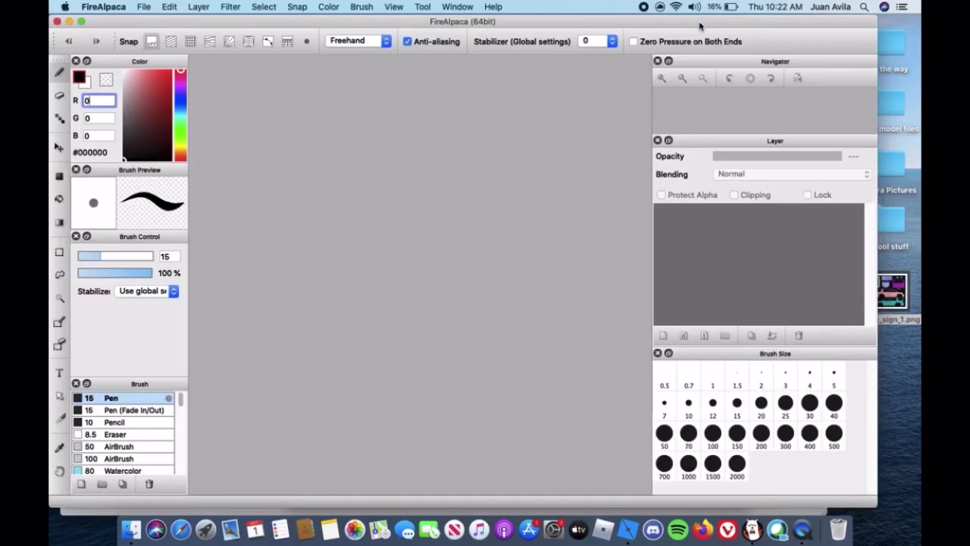
pyautogui.click(510, 21)
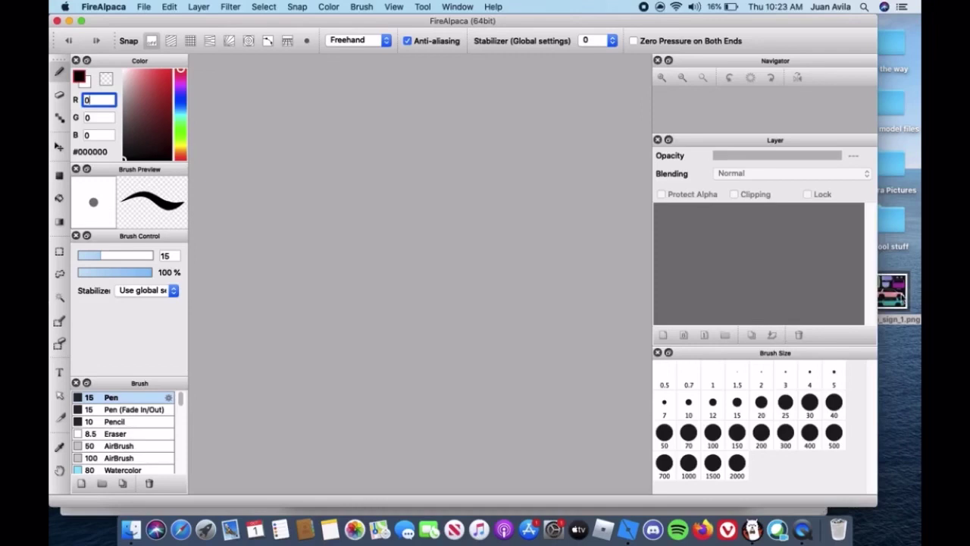
# Load tahoe_sign_1.png from the desktop into FireAlpaca as the canvas and lock its layer
pyautogui.click(893, 292)
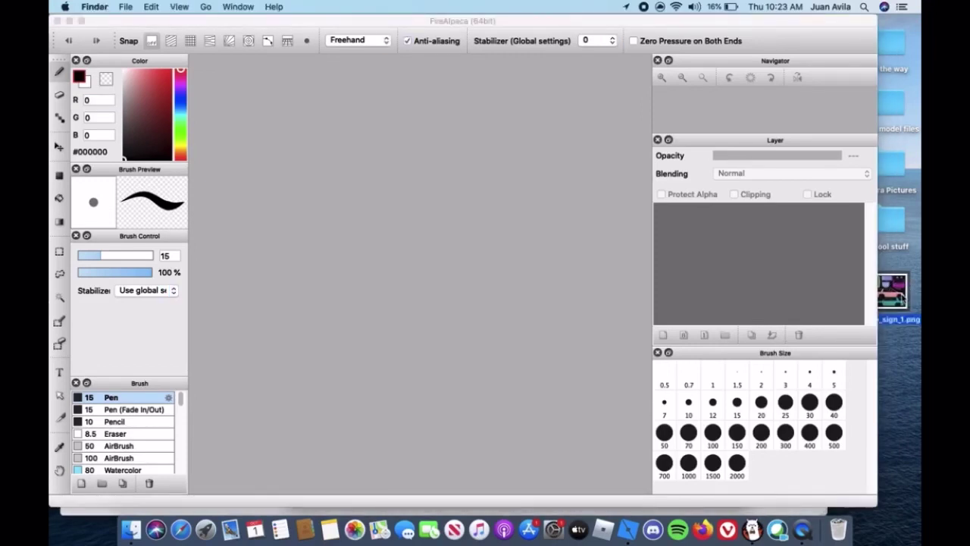
pyautogui.moveTo(893, 292); pyautogui.dragTo(416, 269)
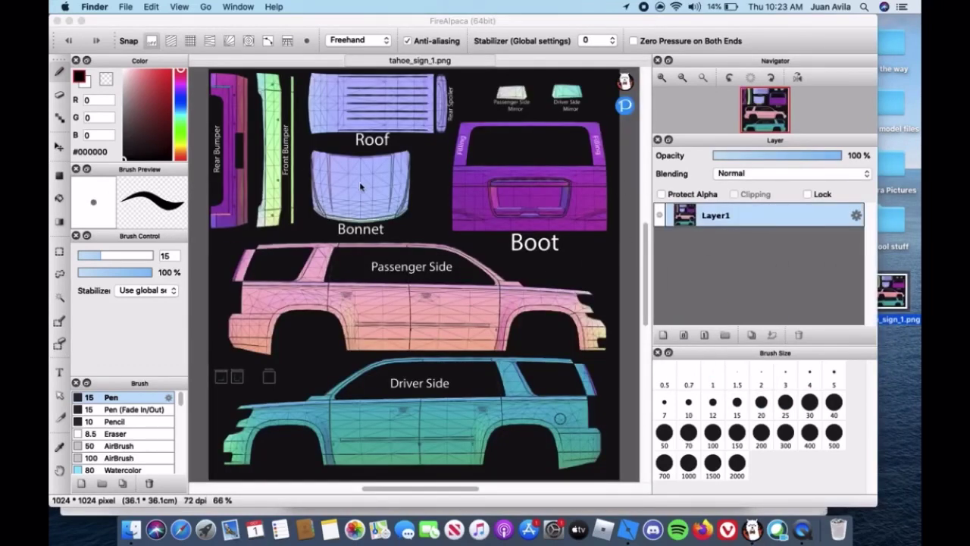
pyautogui.click(168, 21)
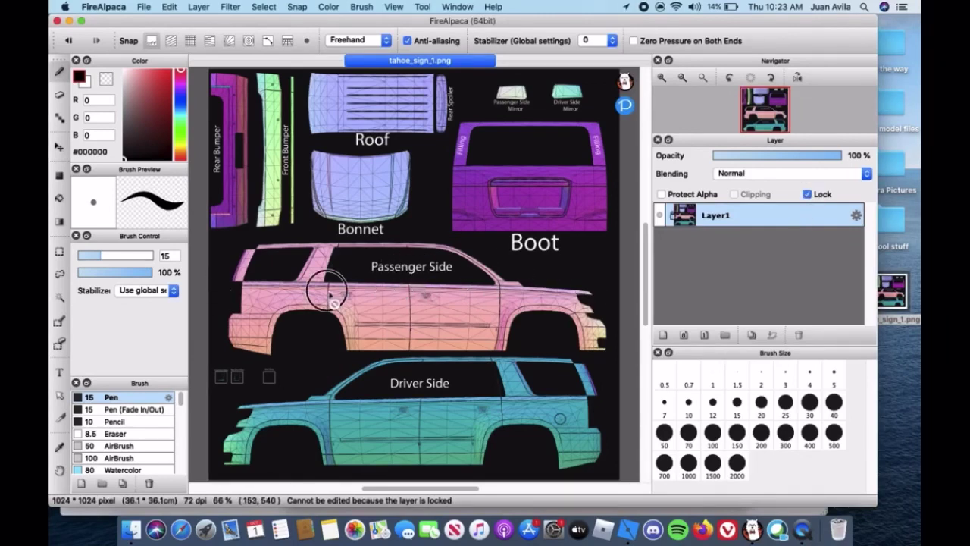
# Add a new layer and paint a white stroke with the Pen at size 3.5 along the passenger side's central door line
pyautogui.click(664, 335)
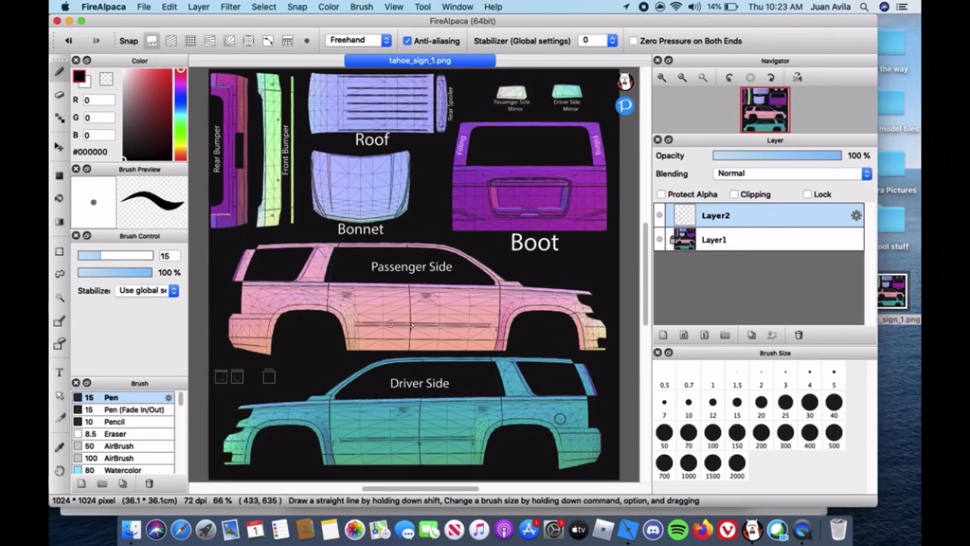
pyautogui.scroll(-3, 440, 317)
pyautogui.scroll(10, 424, 311)
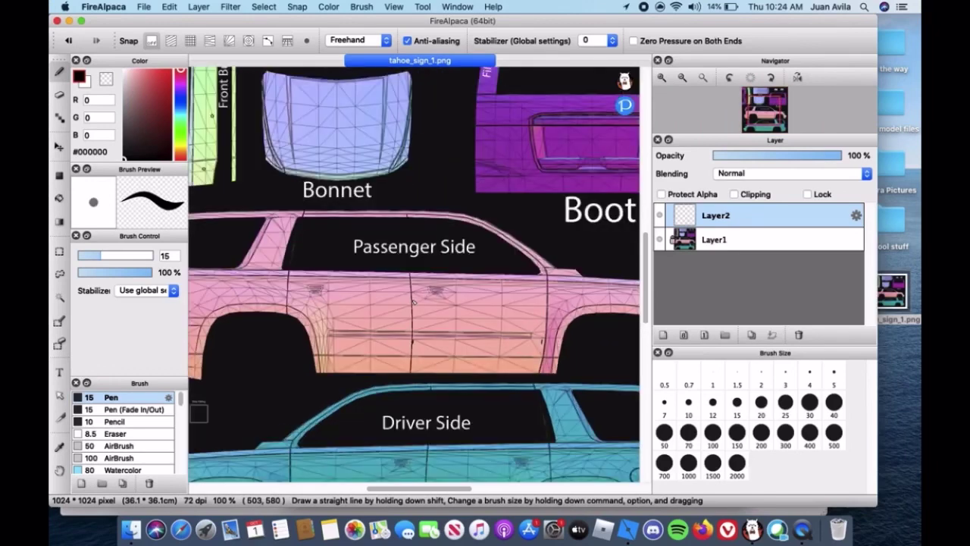
pyautogui.scroll(2, 413, 302)
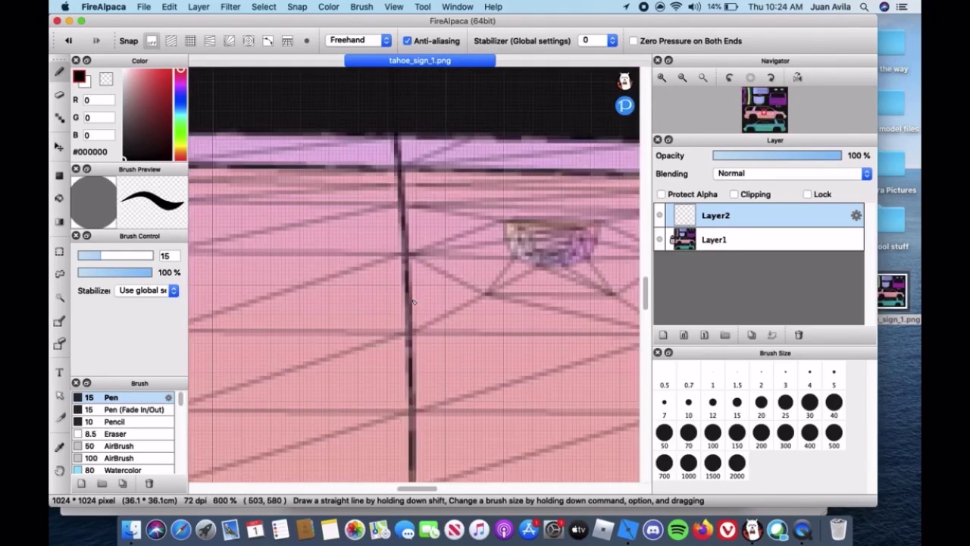
pyautogui.click(86, 82)
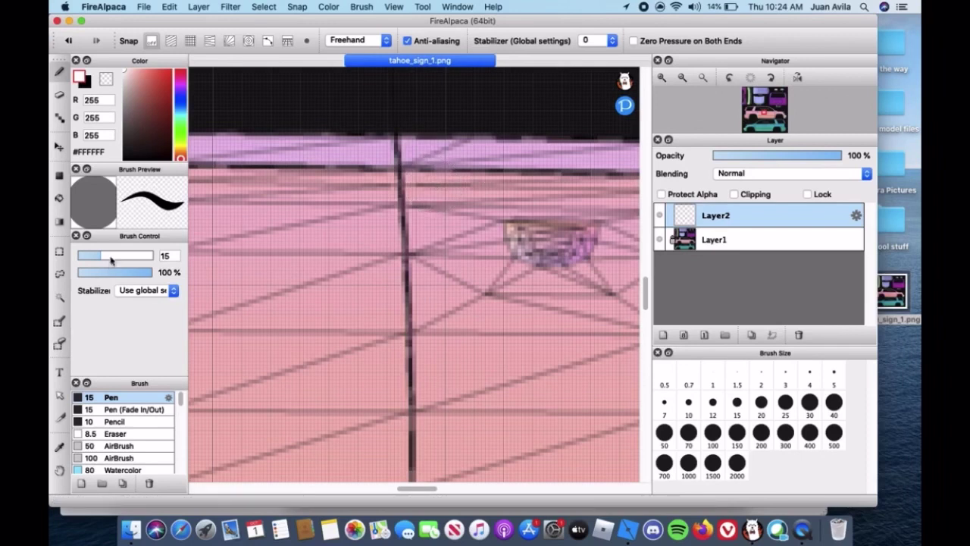
pyautogui.scroll(-5, 111, 260)
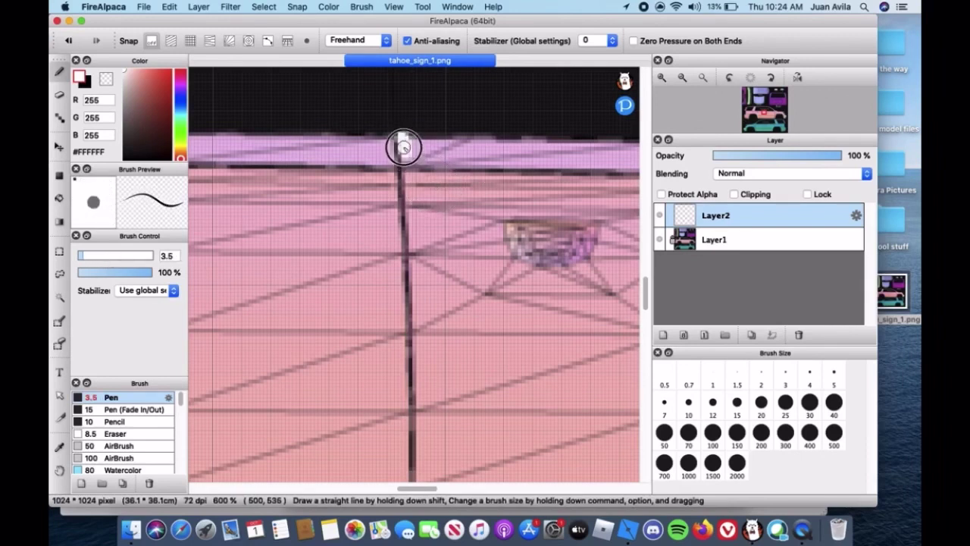
pyautogui.moveTo(404, 148)
pyautogui.mouseDown()
pyautogui.moveTo(418, 269)
pyautogui.moveTo(399, 143)
pyautogui.moveTo(417, 228)
pyautogui.moveTo(416, 286)
pyautogui.moveTo(404, 198)
pyautogui.moveTo(415, 310)
pyautogui.moveTo(418, 288)
pyautogui.moveTo(410, 265)
pyautogui.moveTo(411, 349)
pyautogui.mouseUp()
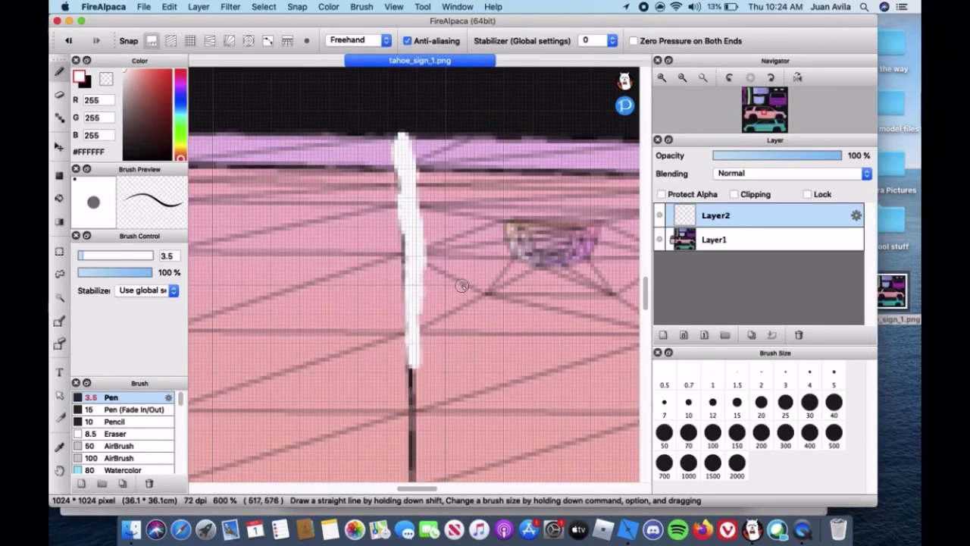
# Undo the white pen stroke and the added layer
pyautogui.press('super+0')
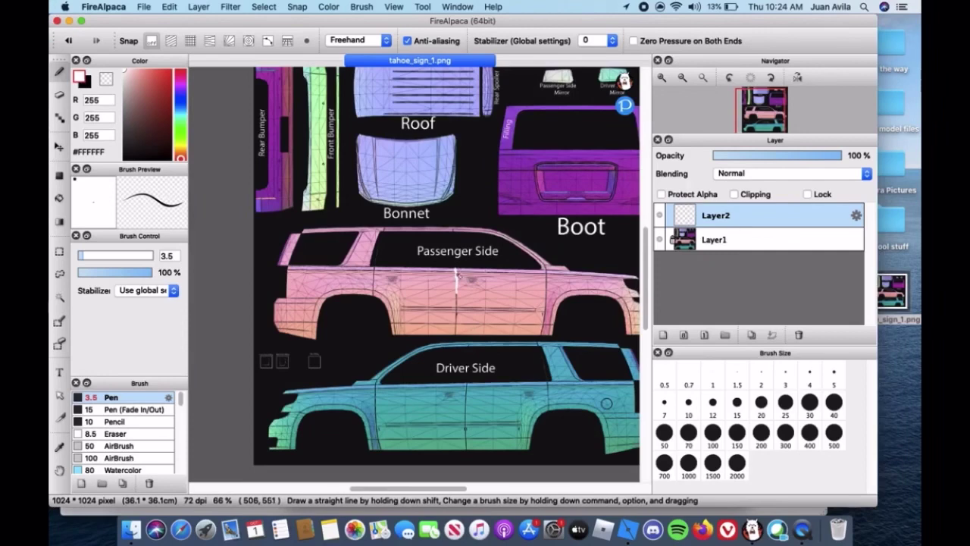
pyautogui.click(68, 39)
pyautogui.click(68, 39)
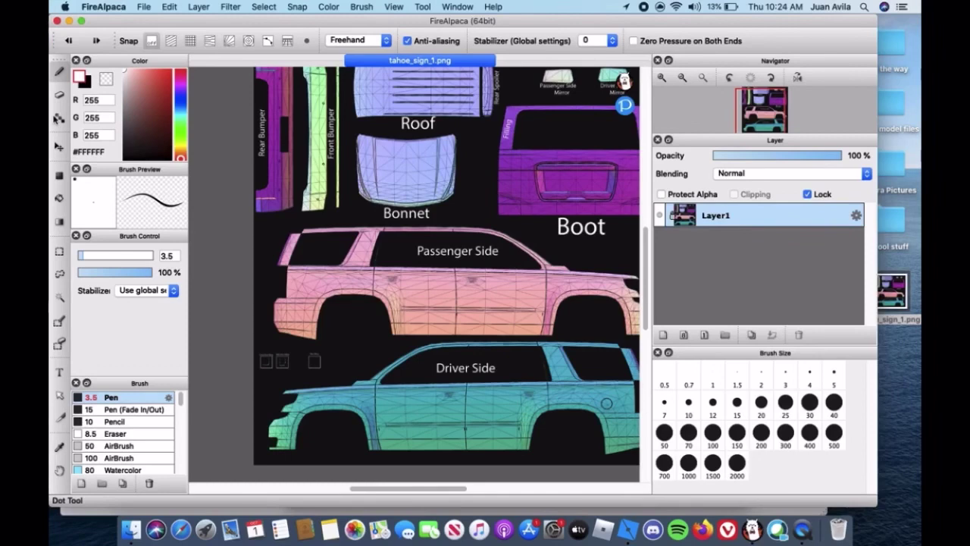
# Sample the passenger side's pink and add the text POLICE in Arial Black at 20 pt over the driver side's rear window
pyautogui.keyDown('alt'); pyautogui.click(514, 303); pyautogui.keyUp('alt')
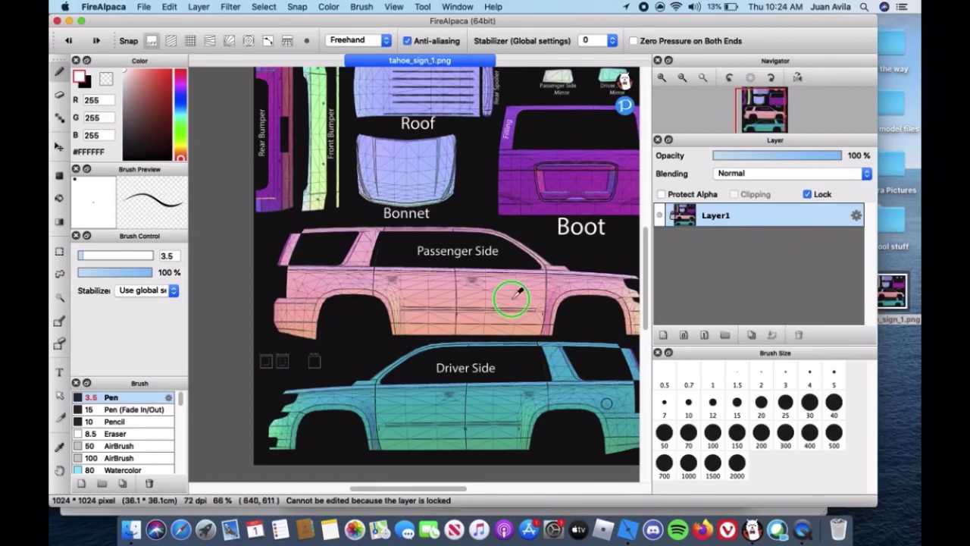
pyautogui.click(61, 373)
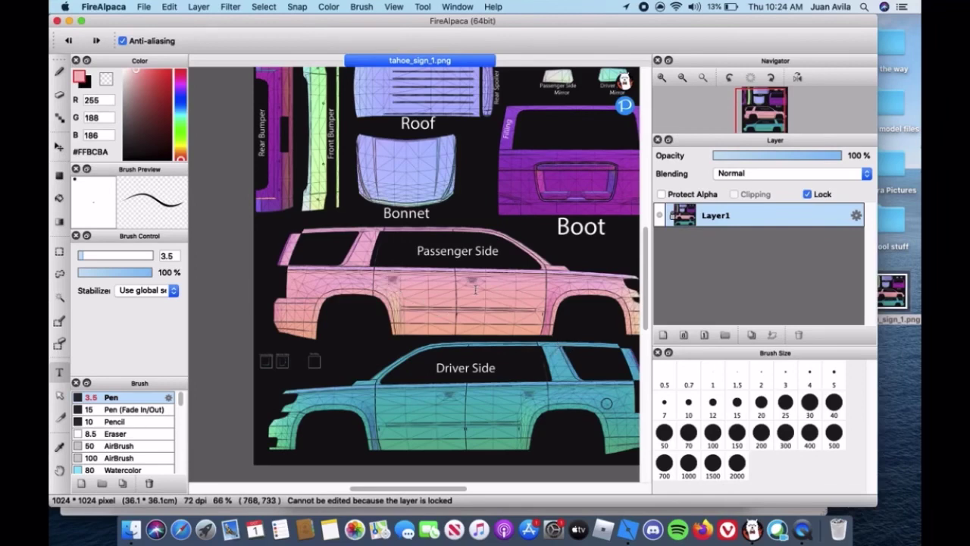
pyautogui.click(547, 293)
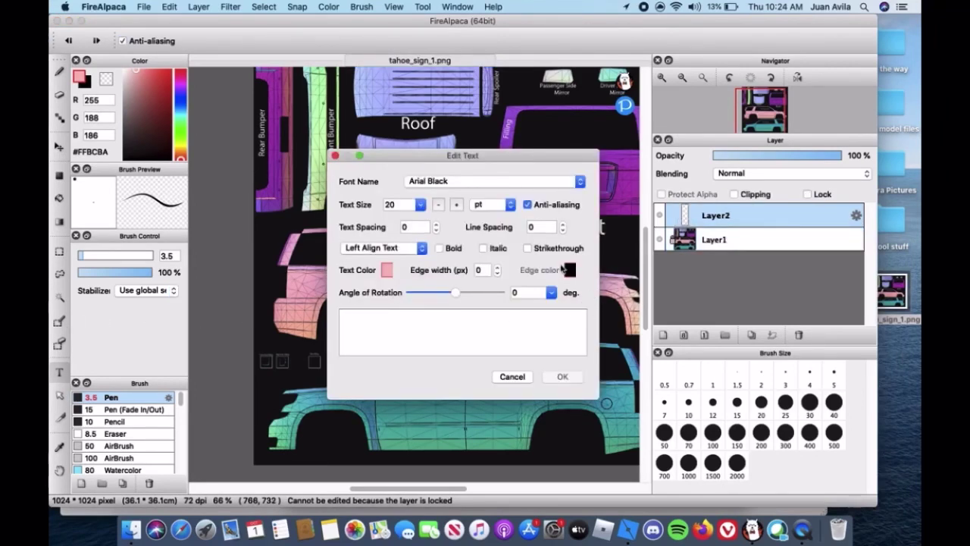
pyautogui.write('POLICE')
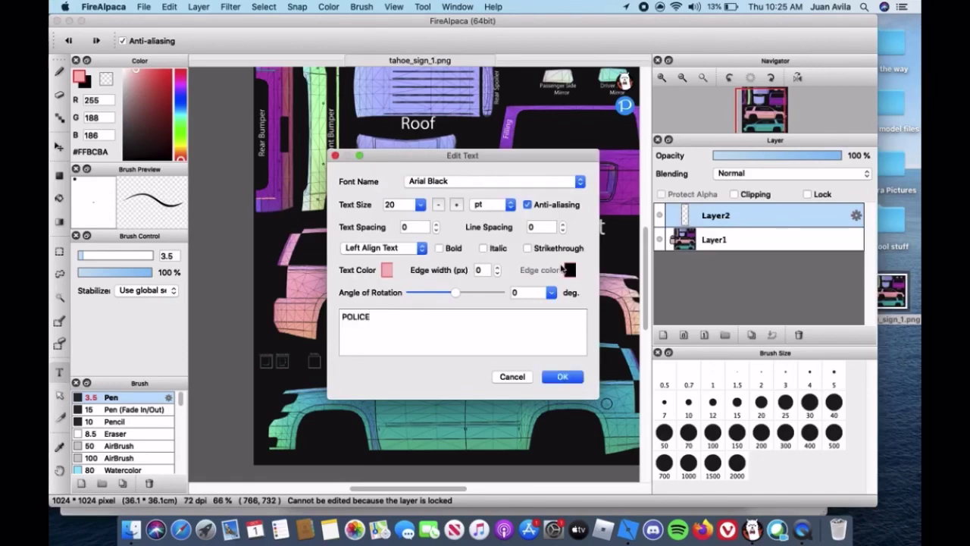
pyautogui.click(561, 374)
pyautogui.moveTo(470, 155); pyautogui.dragTo(763, 115)
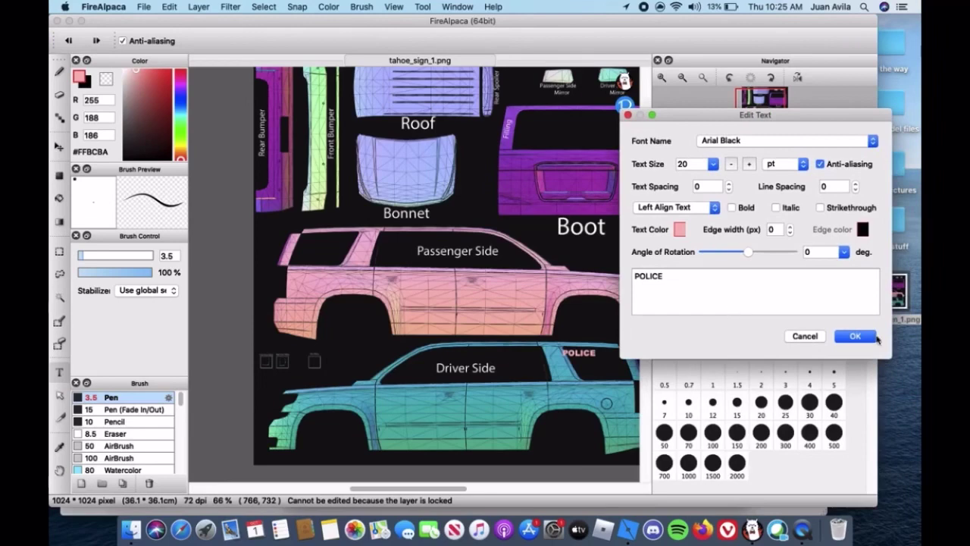
pyautogui.click(872, 337)
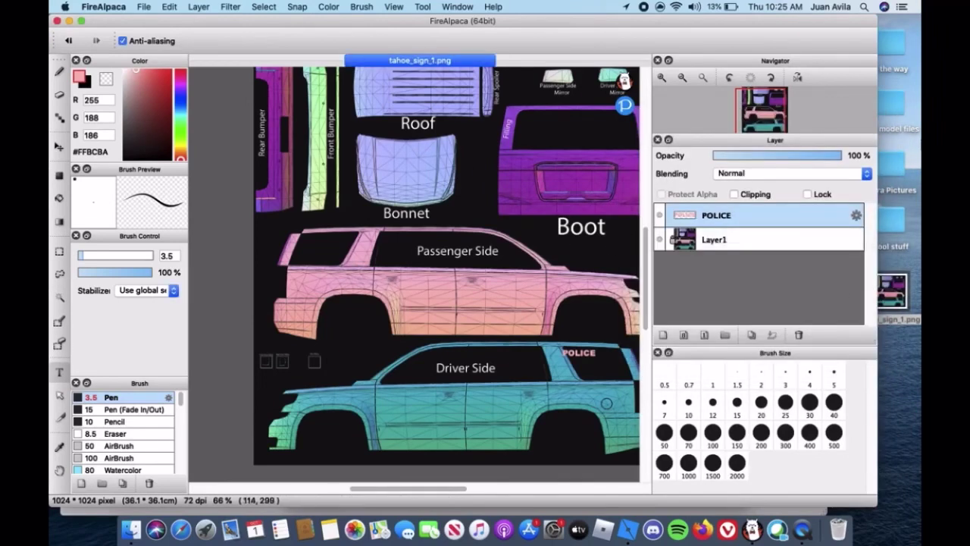
# Change the POLICE text's color to black and its size to 60 pt
pyautogui.doubleClick(701, 216)
pyautogui.click(679, 229)
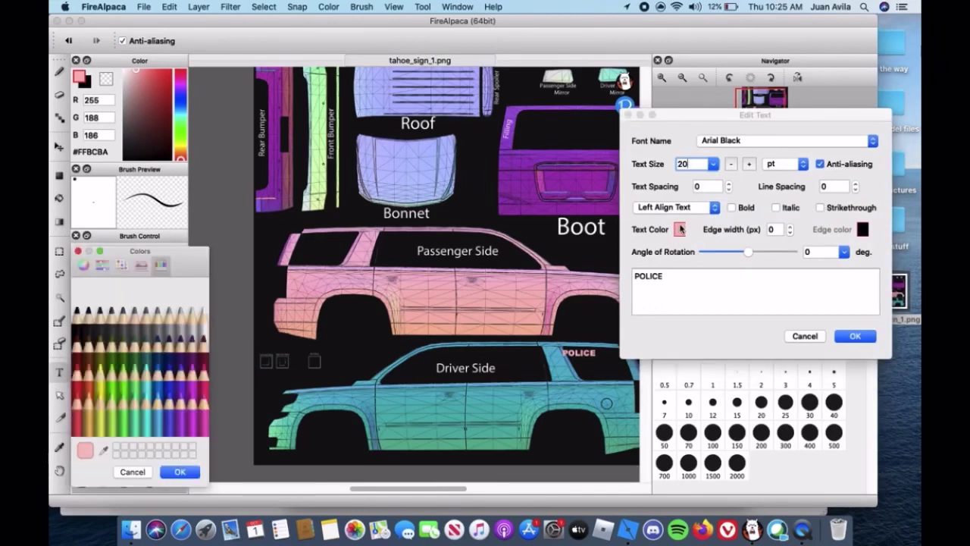
pyautogui.click(84, 326)
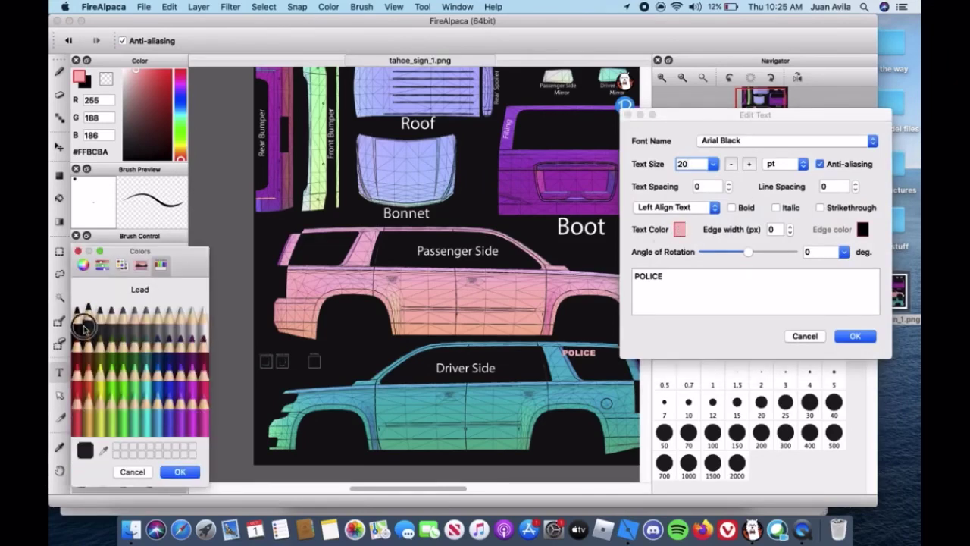
pyautogui.click(78, 323)
pyautogui.click(176, 473)
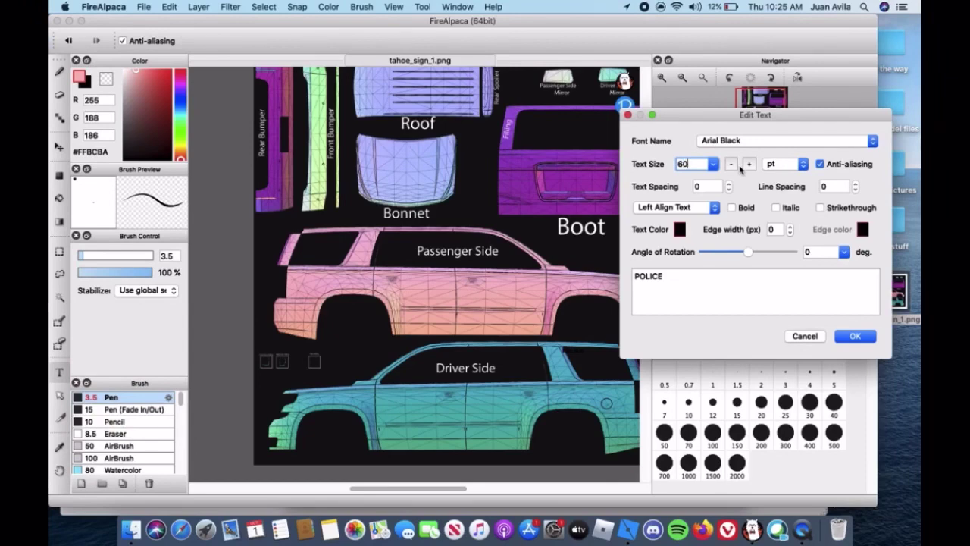
pyautogui.press('Return')
# Move the POLICE text onto the passenger side's doors, resting just above the horizontal trim line
pyautogui.moveTo(588, 362); pyautogui.dragTo(435, 292)
pyautogui.scroll(-2, 450, 302)
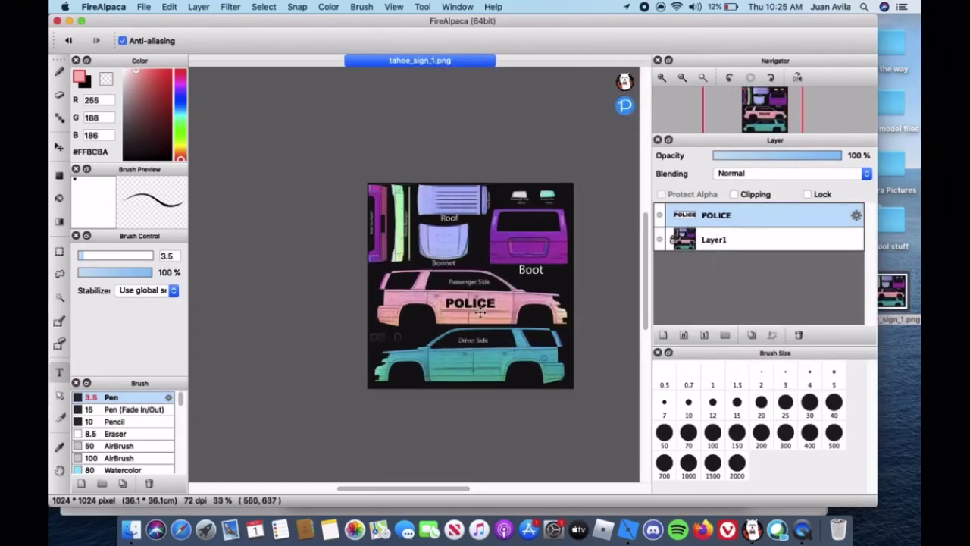
pyautogui.scroll(4, 480, 311)
pyautogui.moveTo(449, 286)
pyautogui.mouseDown()
pyautogui.moveTo(455, 296)
pyautogui.moveTo(446, 298)
pyautogui.mouseUp()
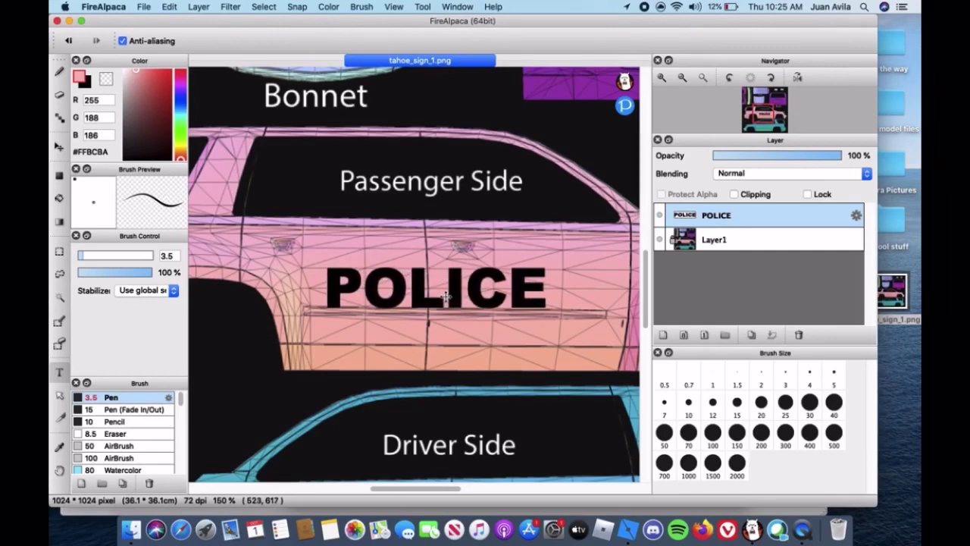
# Duplicate the POLICE text layer and position the copy on the driver side's doors, vertically aligned with the passenger side text
pyautogui.click(752, 335)
pyautogui.scroll(2, 445, 276)
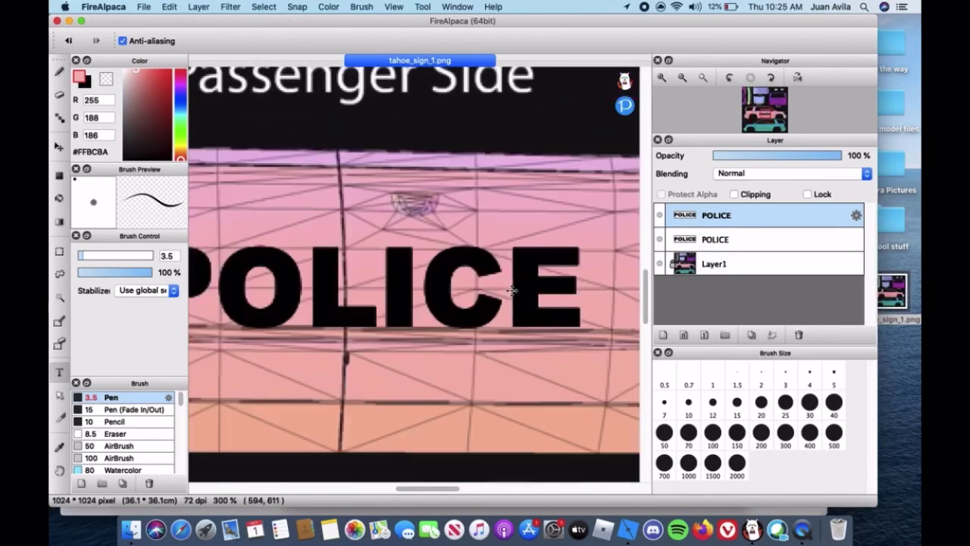
pyautogui.scroll(-5, 513, 290)
pyautogui.moveTo(490, 294); pyautogui.dragTo(484, 385)
pyautogui.scroll(2, 487, 383)
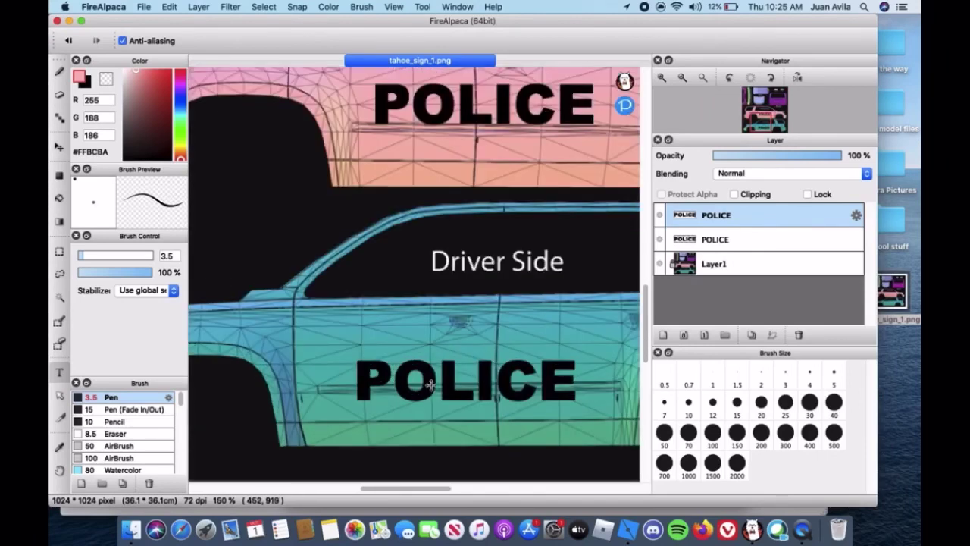
pyautogui.moveTo(501, 383); pyautogui.dragTo(519, 370)
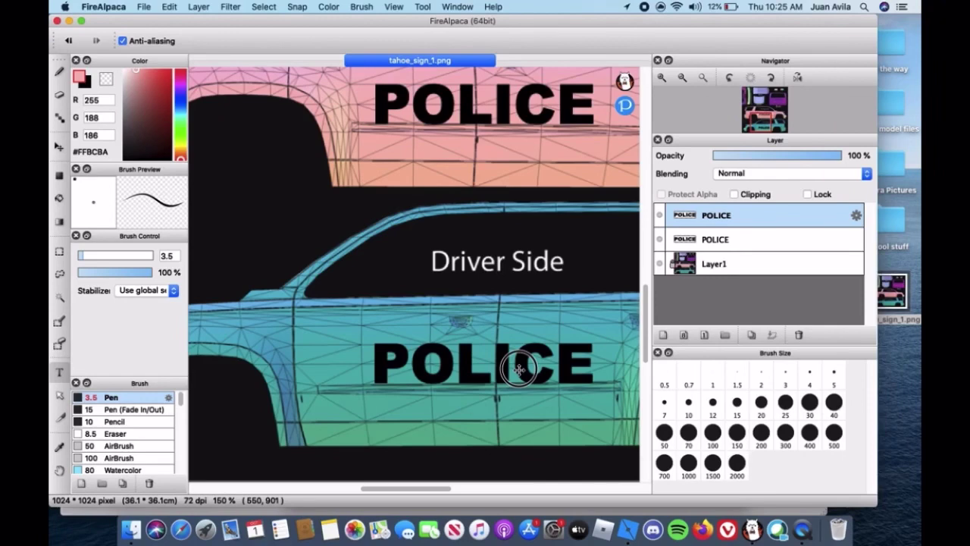
pyautogui.scroll(-3, 518, 369)
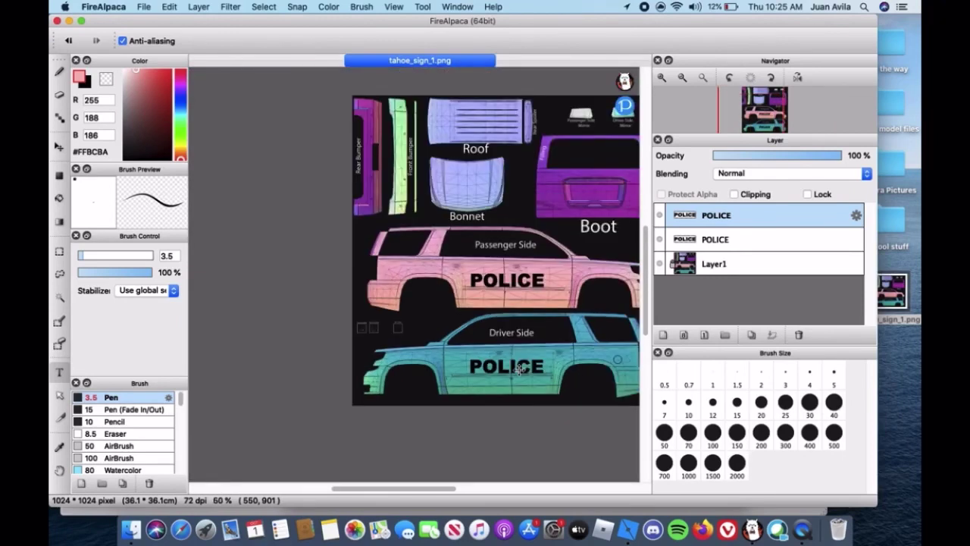
pyautogui.scroll(1, 576, 365)
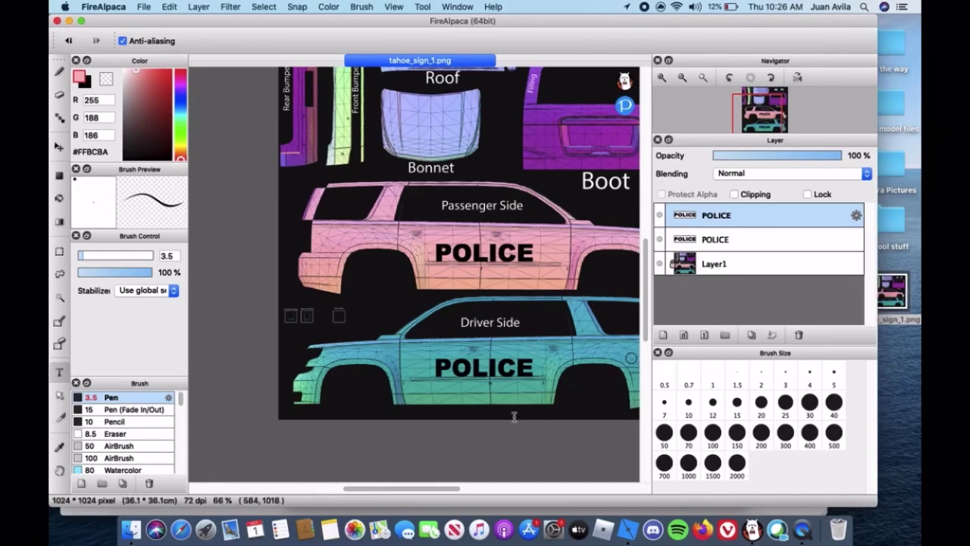
# Duplicate the driver side's POLICE text layer
pyautogui.scroll(-3, 575, 380)
pyautogui.scroll(-2, 554, 340)
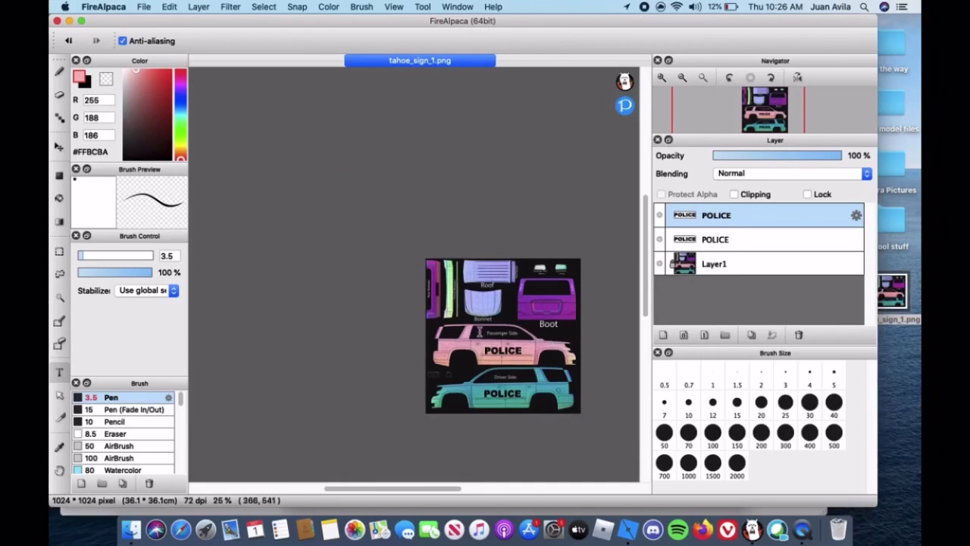
pyautogui.scroll(5, 567, 293)
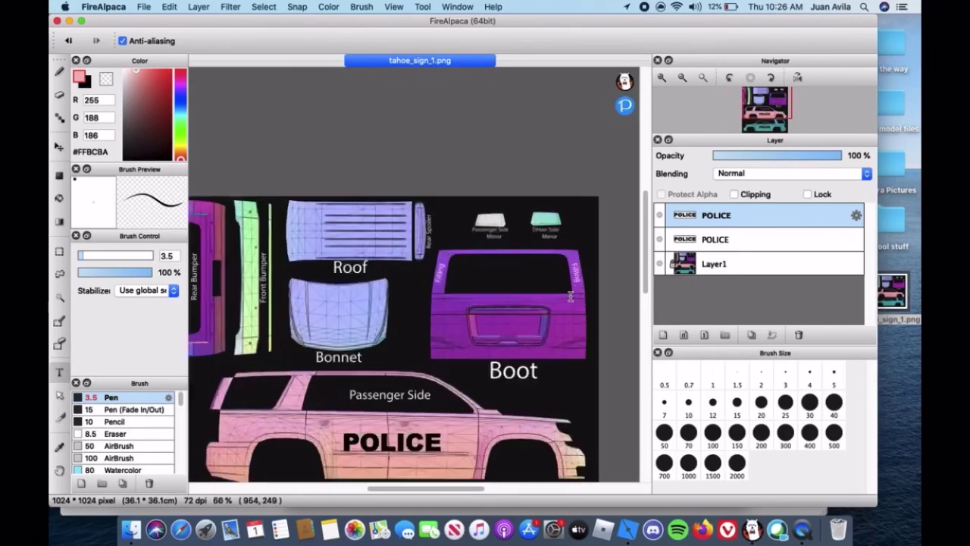
pyautogui.scroll(-3, 567, 294)
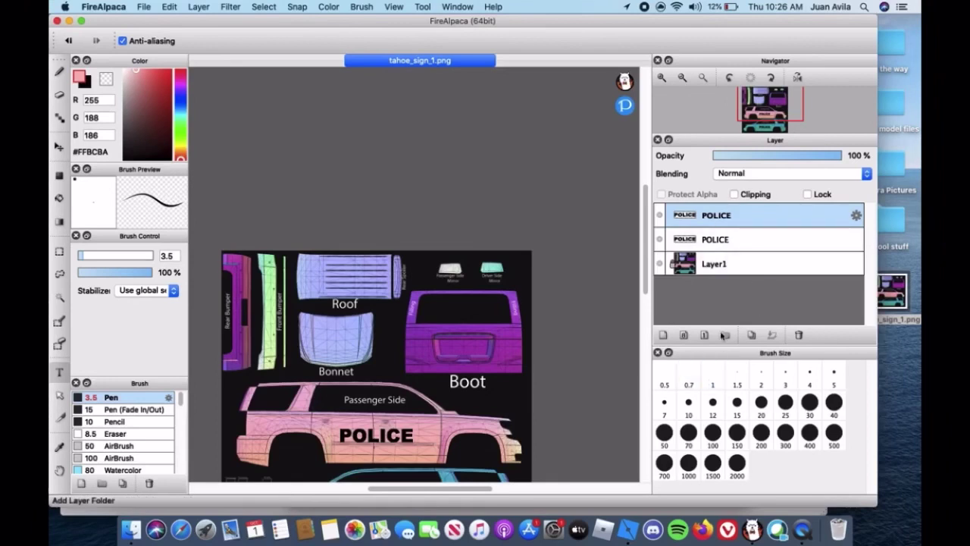
pyautogui.click(751, 335)
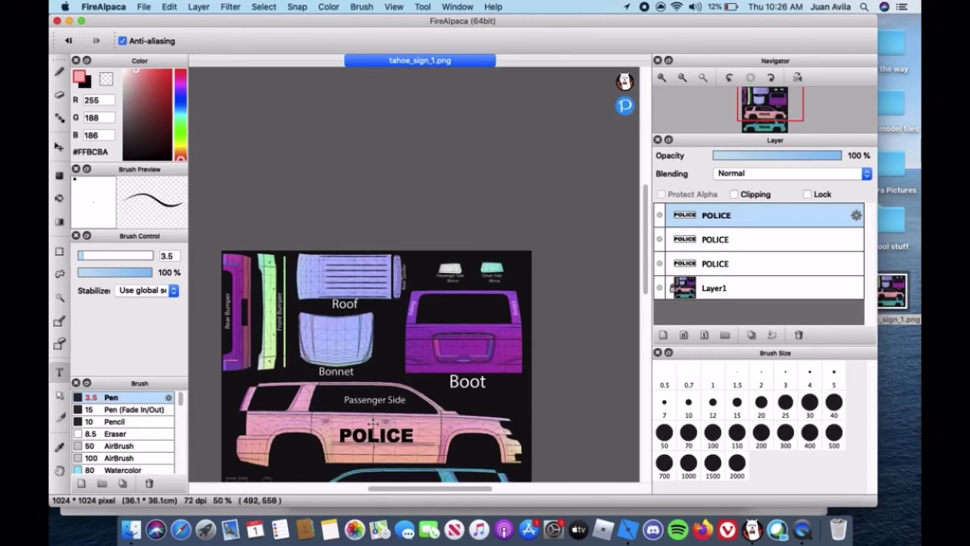
# Move the newly duplicated POLICE text onto the boot, just below its rear window
pyautogui.moveTo(377, 435); pyautogui.dragTo(432, 258)
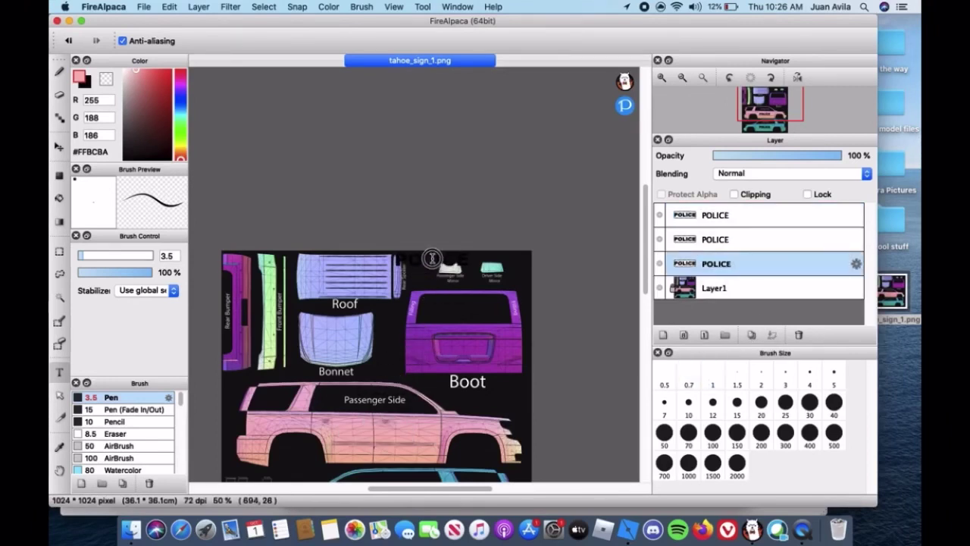
pyautogui.click(68, 41)
pyautogui.press('super+minus')
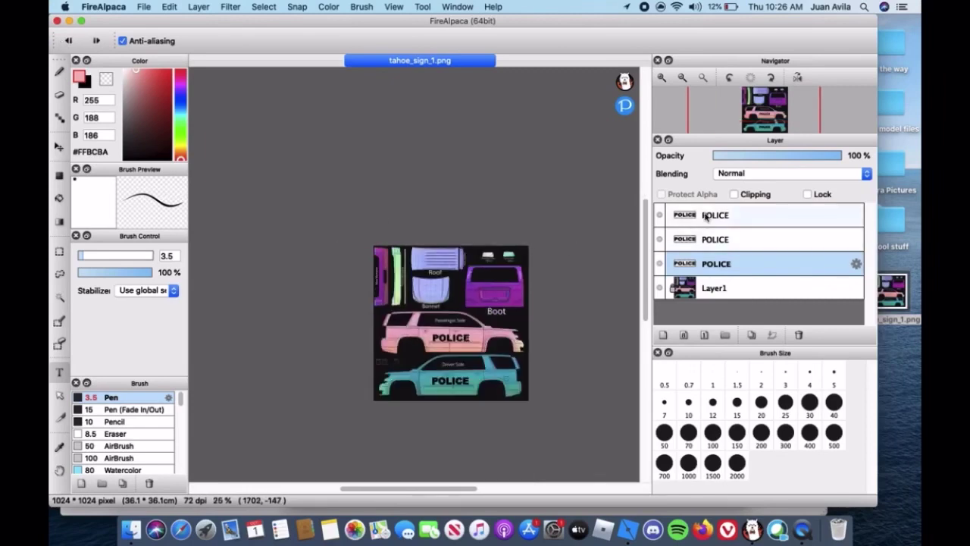
pyautogui.click(716, 216)
pyautogui.moveTo(452, 385); pyautogui.dragTo(518, 279)
pyautogui.scroll(1, 520, 279)
pyautogui.scroll(5, 459, 297)
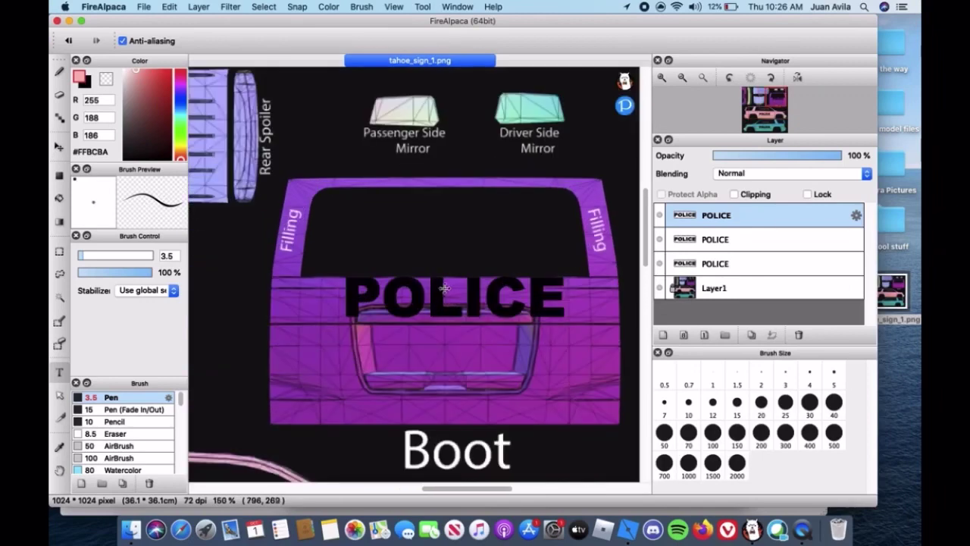
# Set the boot's POLICE text size to 36 pt and center it between the rear window and the license plate recess
pyautogui.doubleClick(702, 212)
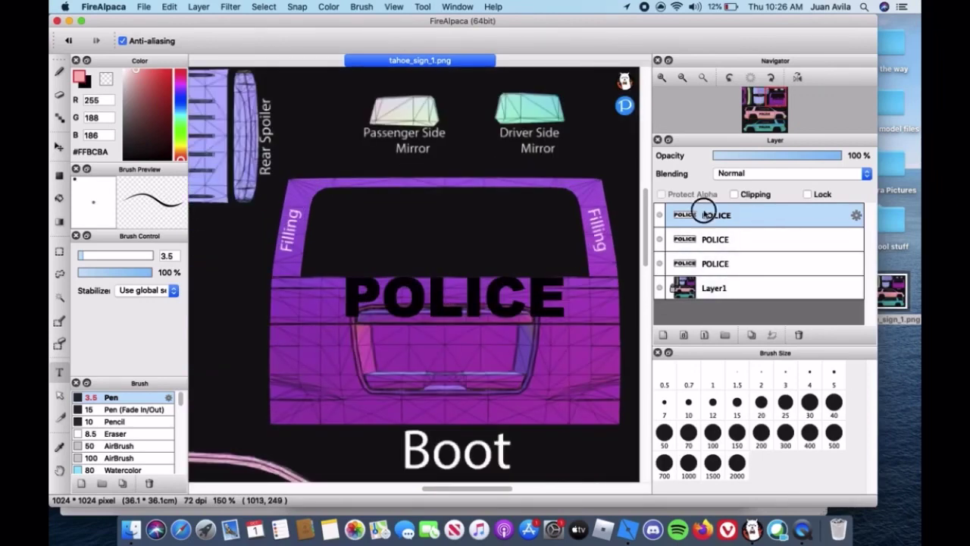
pyautogui.press('BackSpace')
pyautogui.press('BackSpace')
pyautogui.write('18')
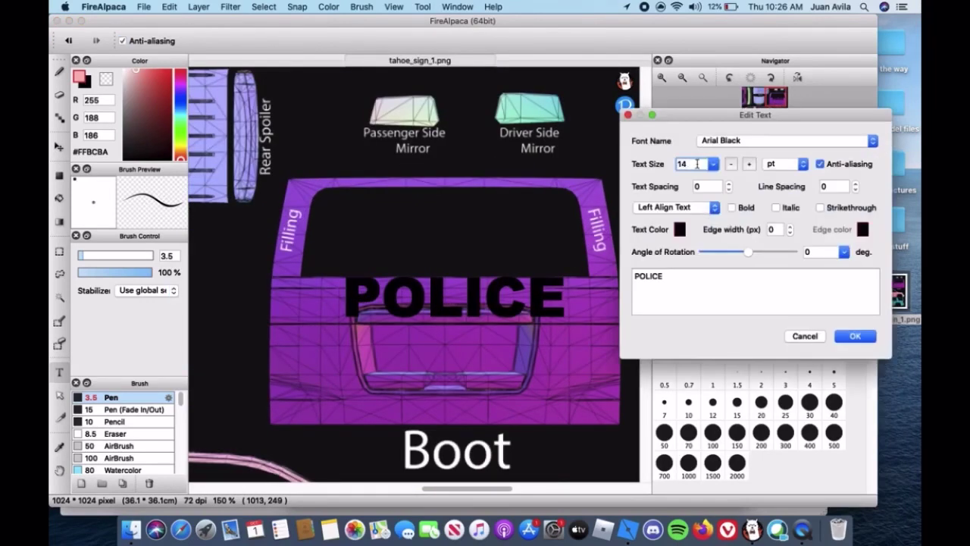
pyautogui.press('BackSpace')
pyautogui.press('BackSpace')
pyautogui.write('30')
pyautogui.press('BackSpace')
pyautogui.press('BackSpace')
pyautogui.write('24')
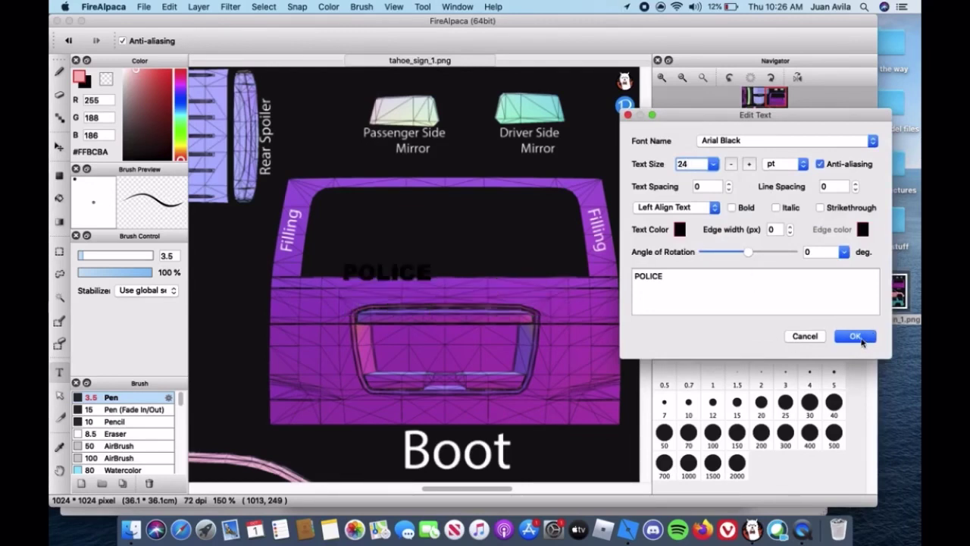
pyautogui.press('BackSpace')
pyautogui.press('BackSpace')
pyautogui.write('30')
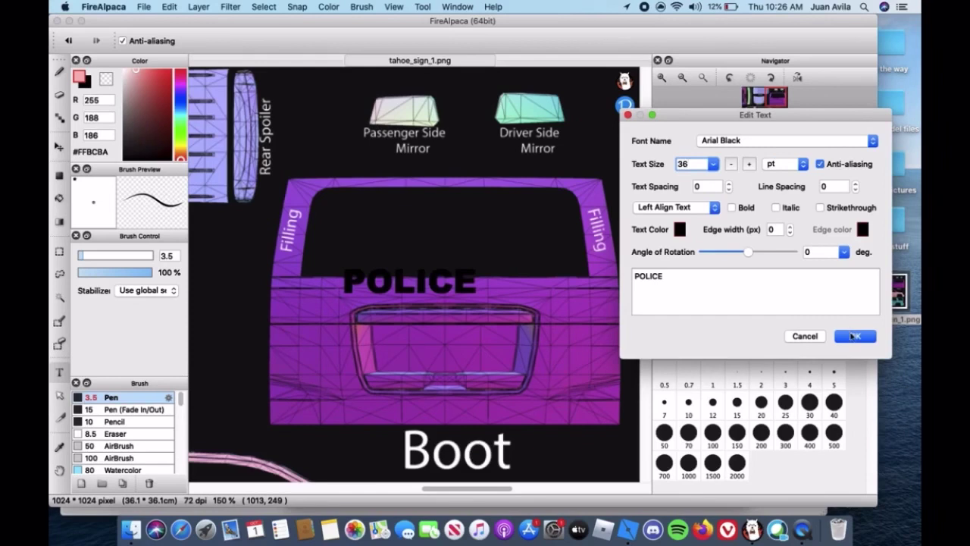
pyautogui.click(855, 336)
pyautogui.moveTo(426, 288); pyautogui.dragTo(452, 294)
# Review the placement of the POLICE lettering on both sides and the boot across the whole template
pyautogui.scroll(-5, 470, 303)
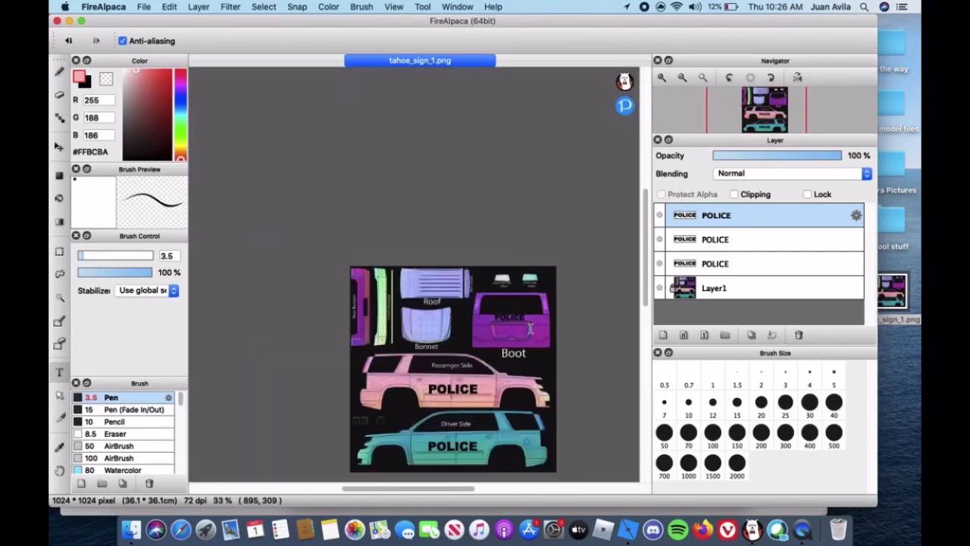
pyautogui.scroll(1, 531, 327)
pyautogui.scroll(-2, 515, 331)
pyautogui.scroll(1, 500, 334)
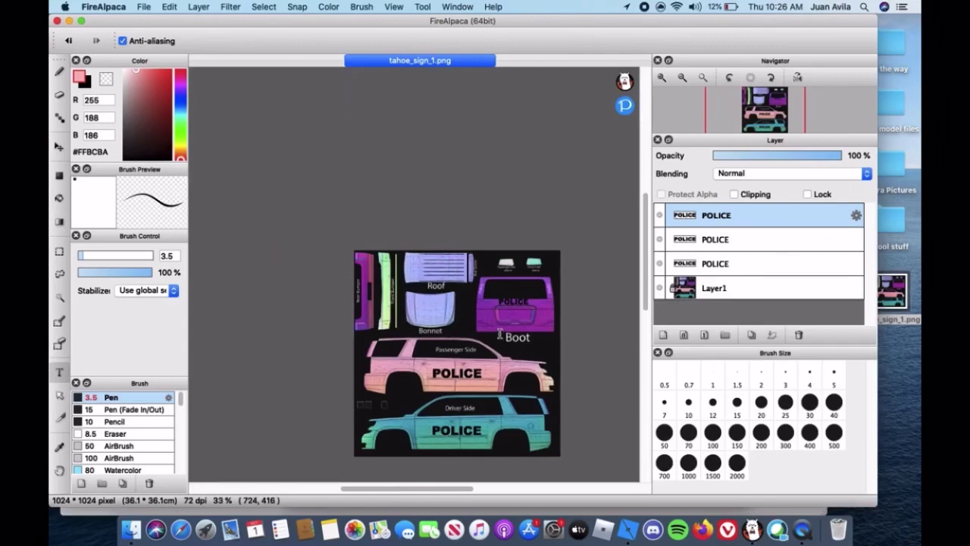
pyautogui.scroll(3, 500, 338)
pyautogui.scroll(-4, 503, 364)
pyautogui.scroll(3, 506, 400)
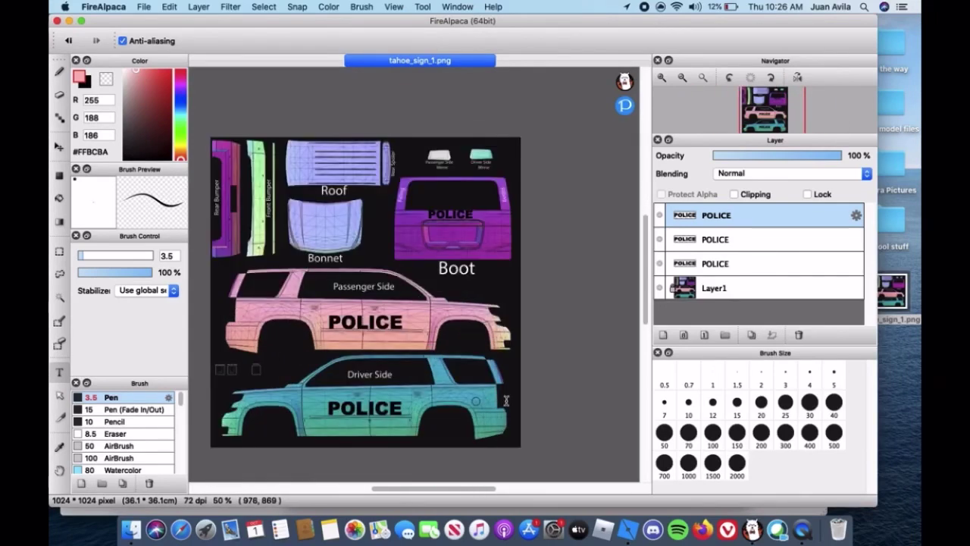
pyautogui.scroll(-1, 465, 386)
pyautogui.scroll(1, 379, 336)
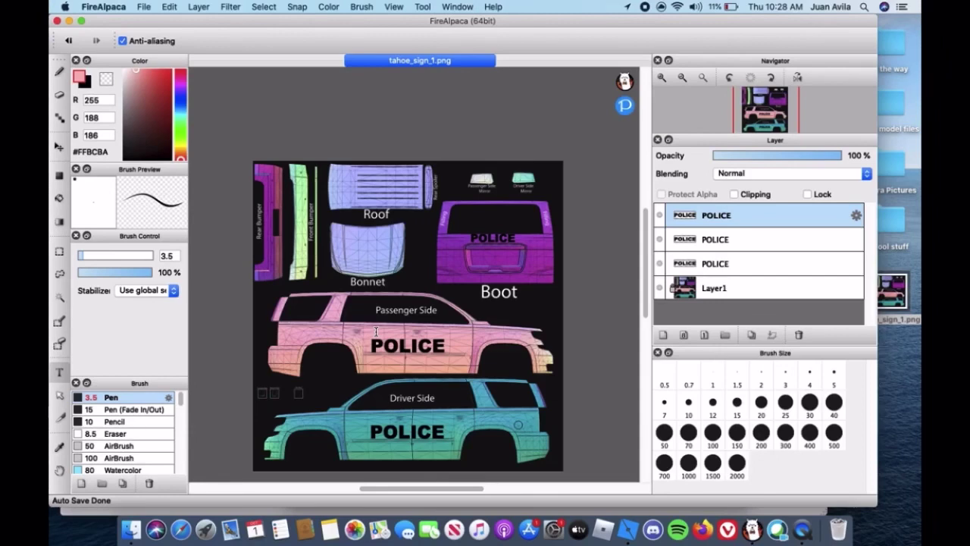
# Switch to Finder, move image0.PNG from Downloads to the desktop and close the open Finder windows
pyautogui.press('super+Tab')
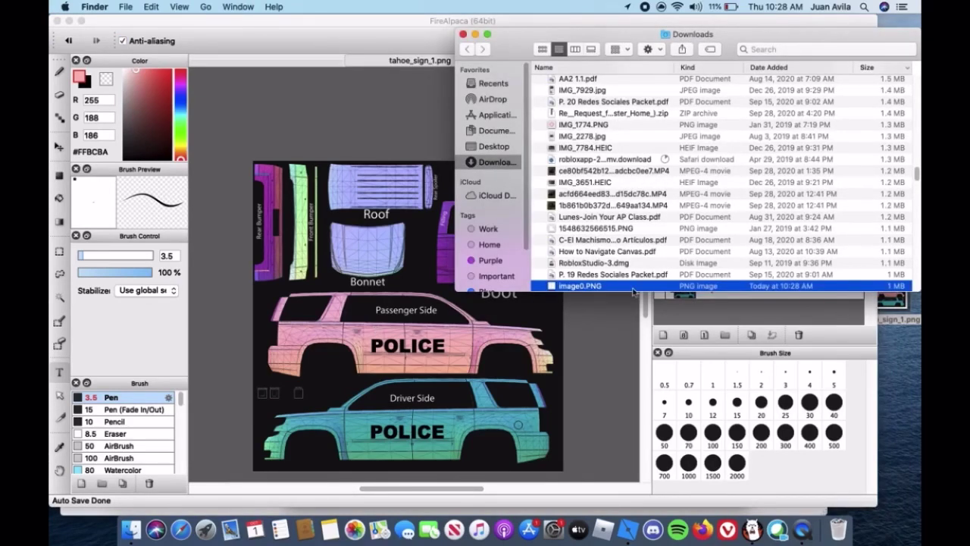
pyautogui.click(669, 289)
pyautogui.moveTo(669, 289); pyautogui.dragTo(893, 353)
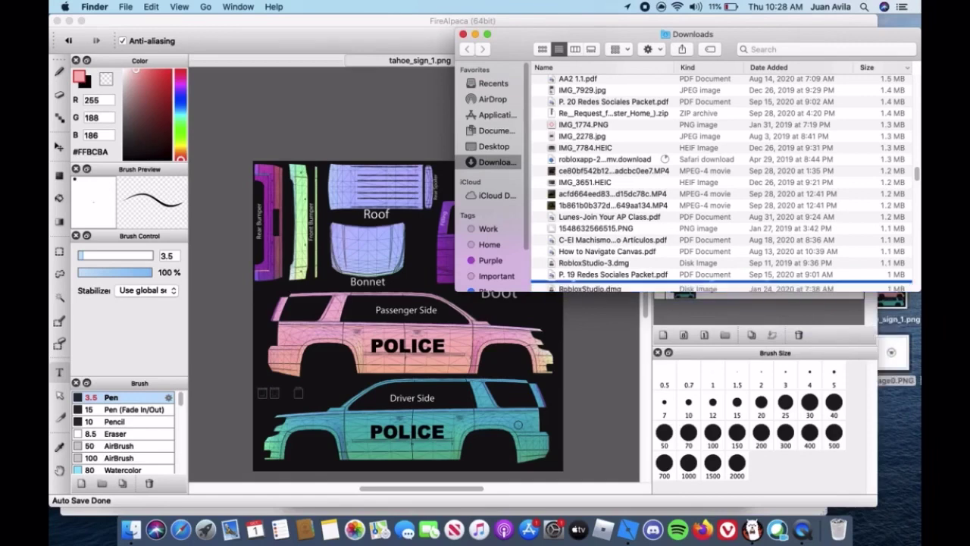
pyautogui.press('super+w')
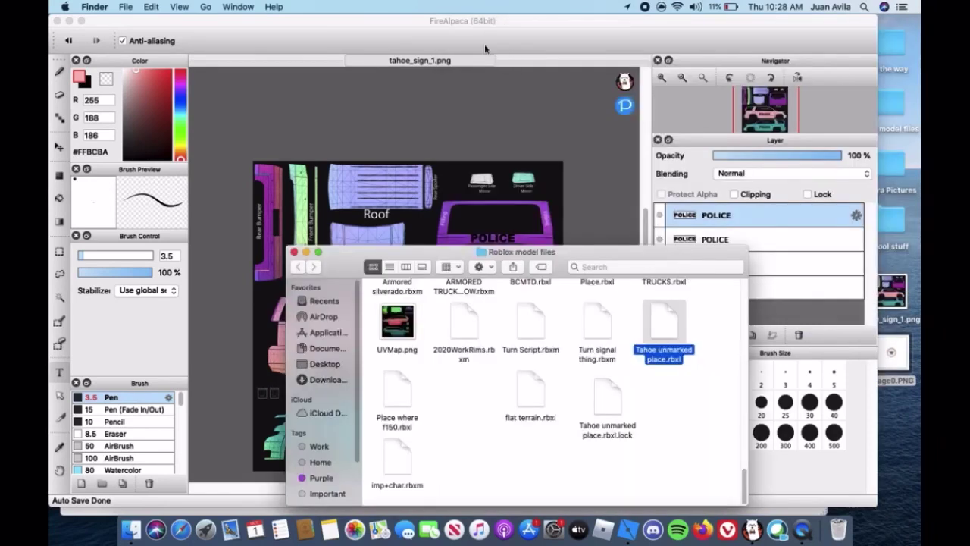
pyautogui.click(294, 251)
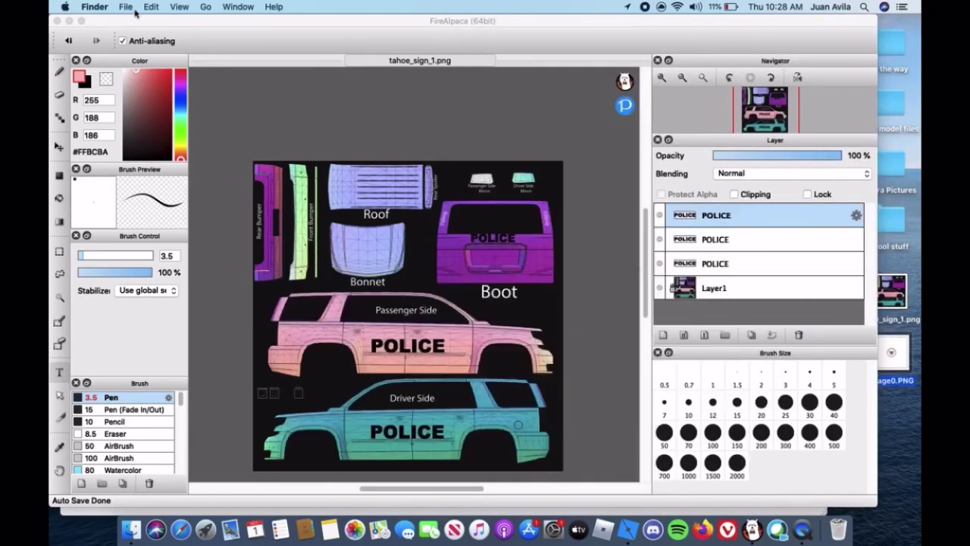
# Switch back to FireAlpaca and open image0.PNG from the desktop as a new layer
pyautogui.click(133, 24)
pyautogui.click(142, 7)
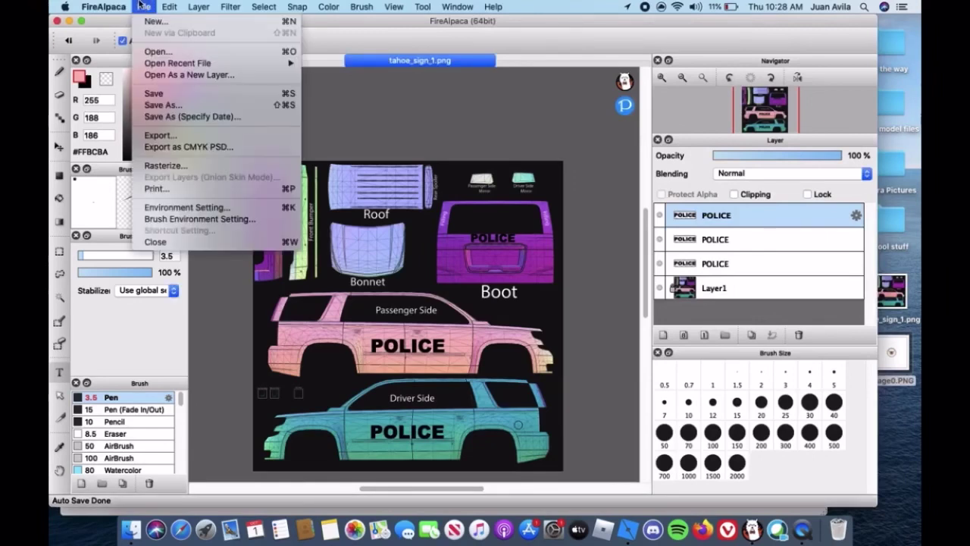
pyautogui.click(182, 75)
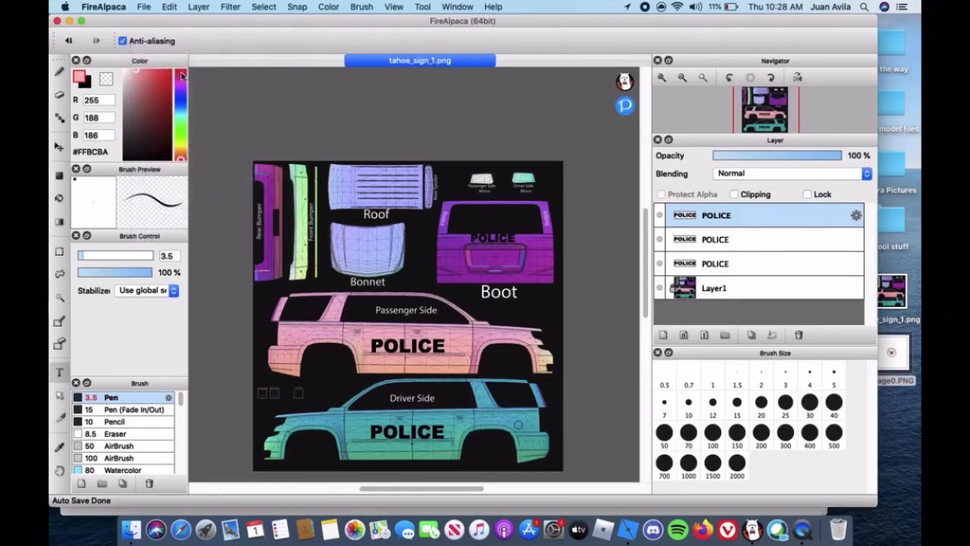
pyautogui.moveTo(893, 366); pyautogui.dragTo(550, 262)
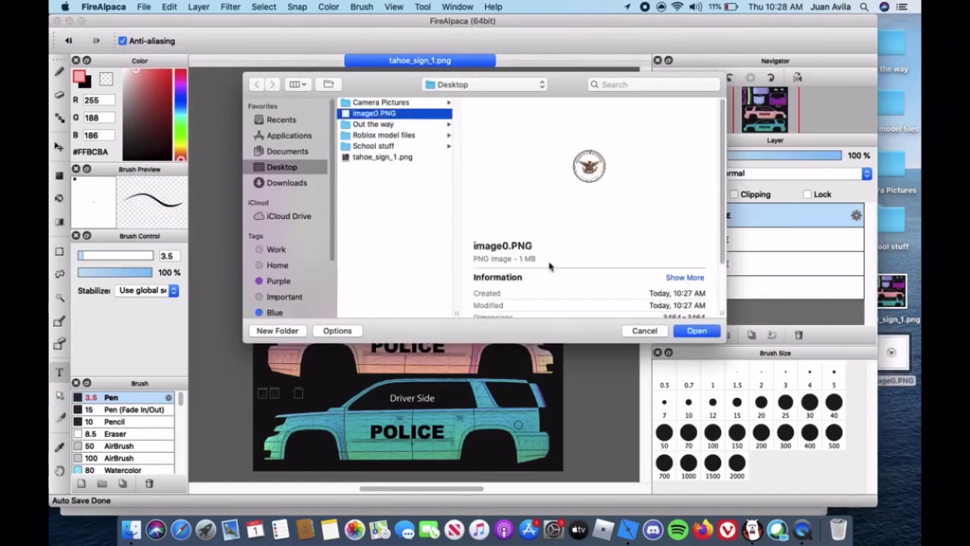
pyautogui.click(713, 331)
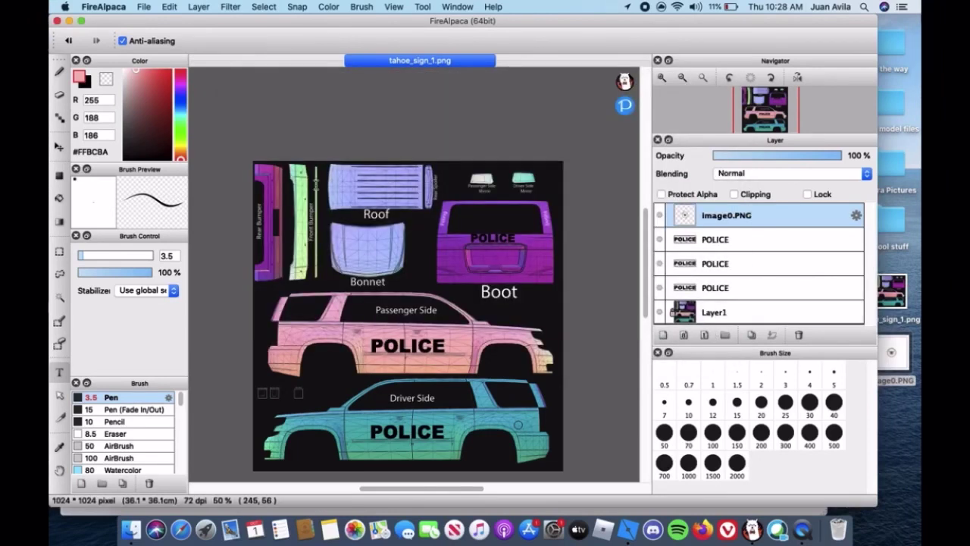
# Try to reposition the image0.PNG layer with the Move tool, and delete that layer
pyautogui.click(59, 147)
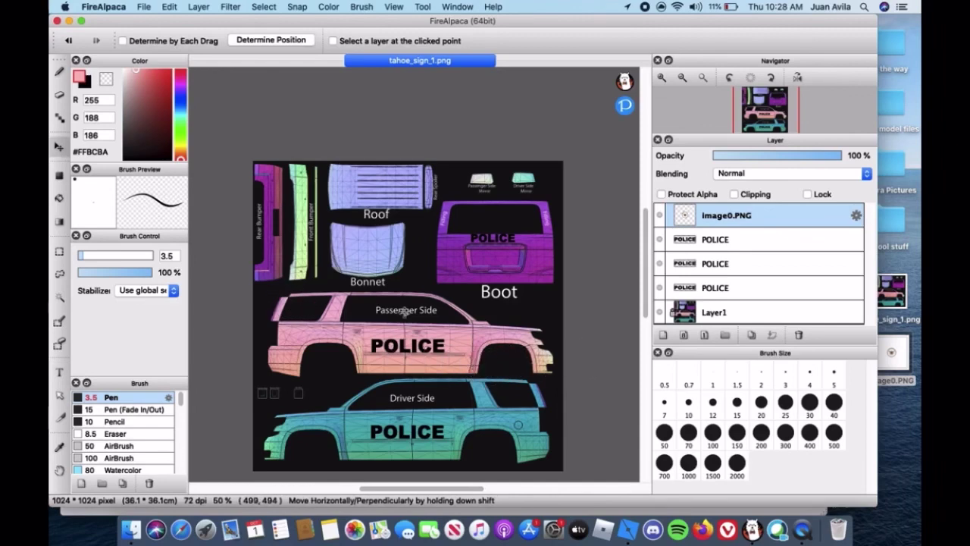
pyautogui.scroll(3, 417, 298)
pyautogui.scroll(-4, 299, 280)
pyautogui.scroll(2, 291, 326)
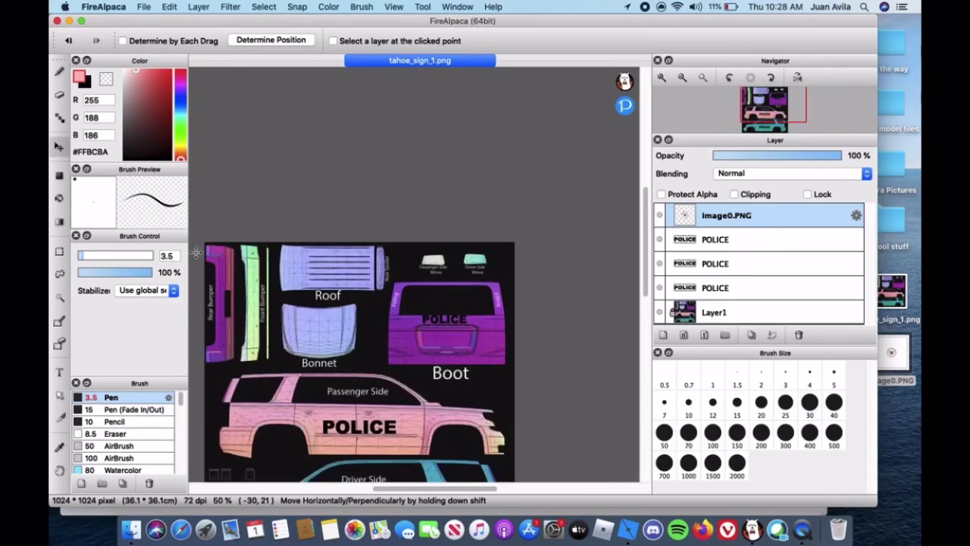
pyautogui.scroll(-2, 291, 326)
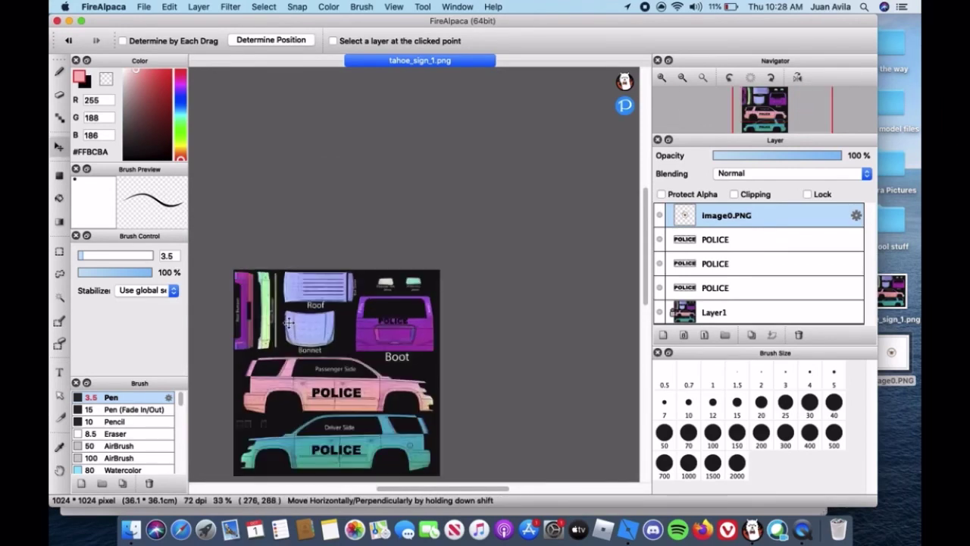
pyautogui.click(700, 216)
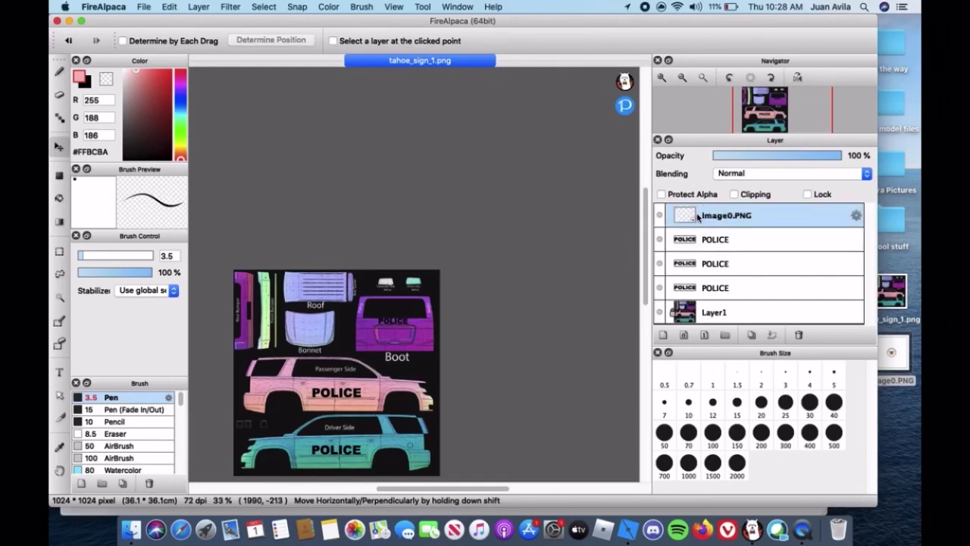
pyautogui.scroll(3, 383, 389)
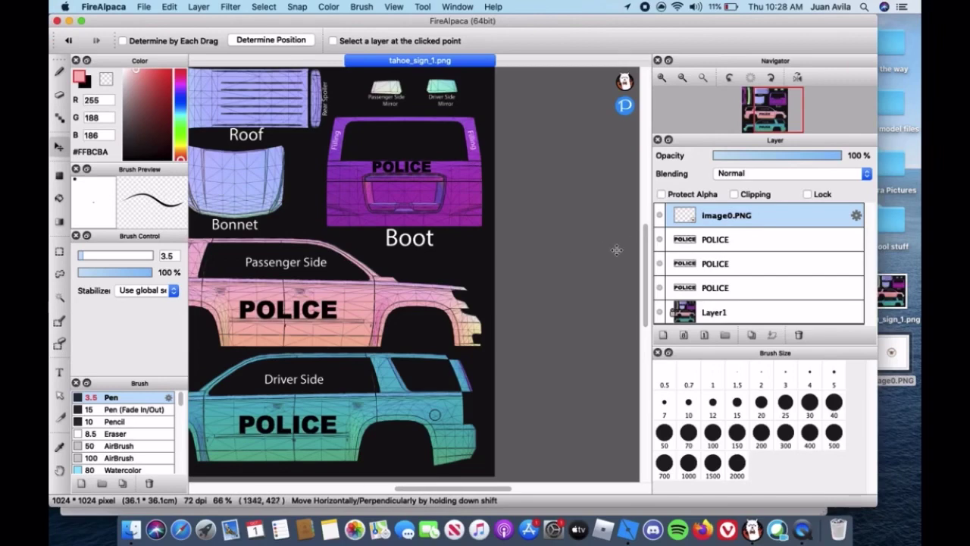
pyautogui.scroll(-4, 385, 378)
pyautogui.scroll(2, 385, 378)
pyautogui.scroll(-1, 385, 379)
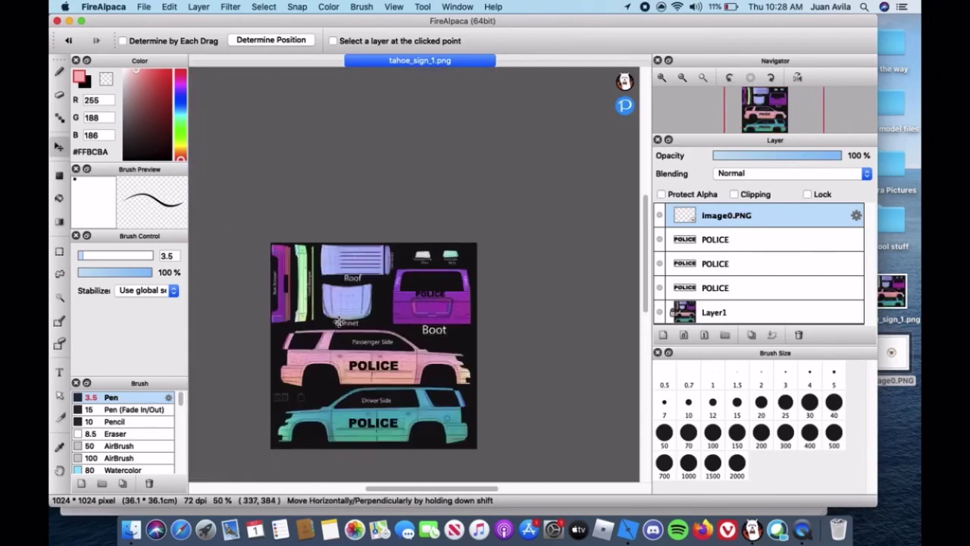
pyautogui.click(798, 335)
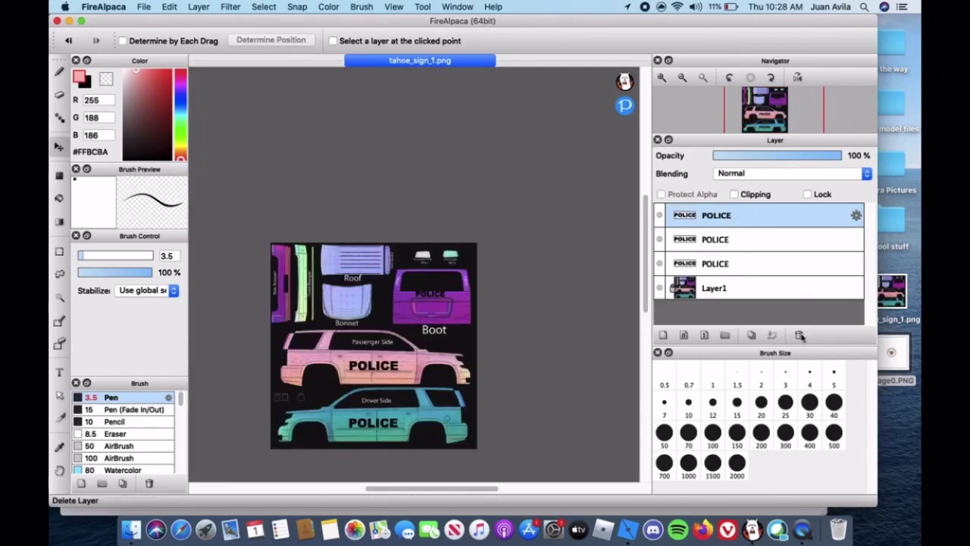
# Import image0.PNG from the desktop as a new layer again and move its round seal over the center of the template
pyautogui.click(141, 7)
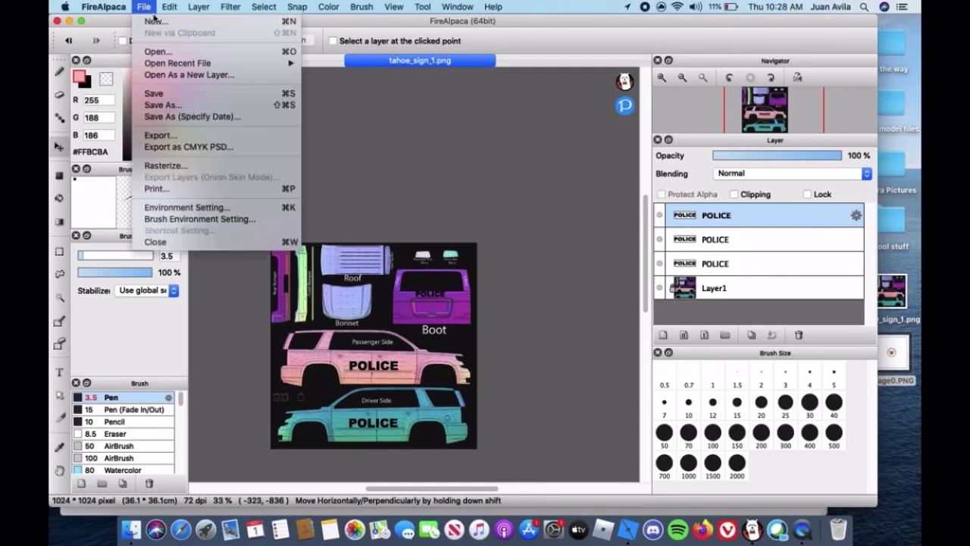
pyautogui.click(172, 74)
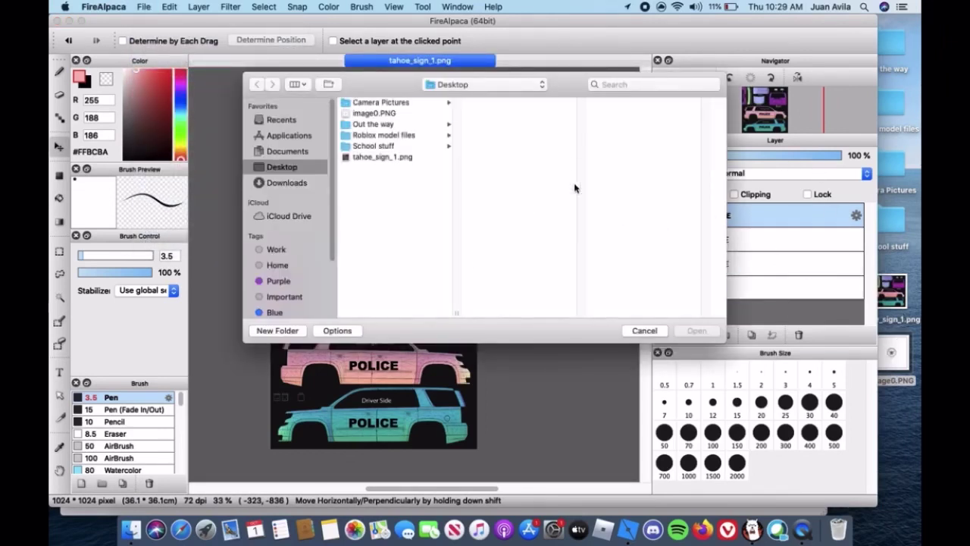
pyautogui.click(694, 334)
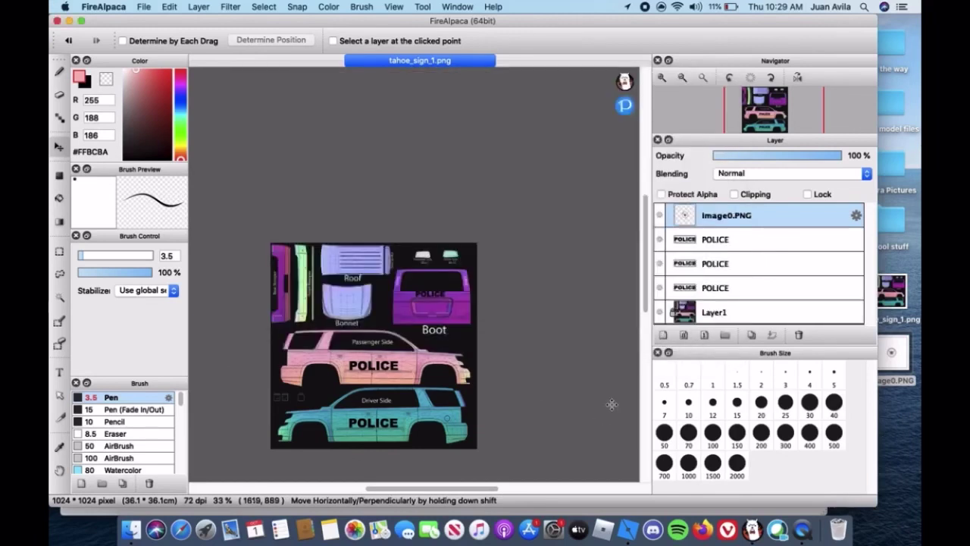
pyautogui.moveTo(427, 375); pyautogui.dragTo(360, 348)
pyautogui.scroll(-5, 367, 347)
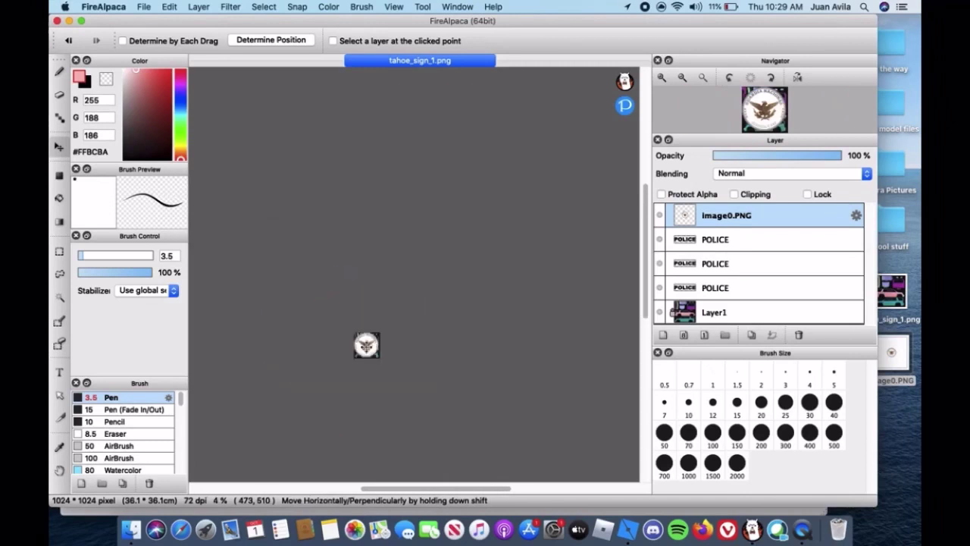
pyautogui.scroll(2, 366, 347)
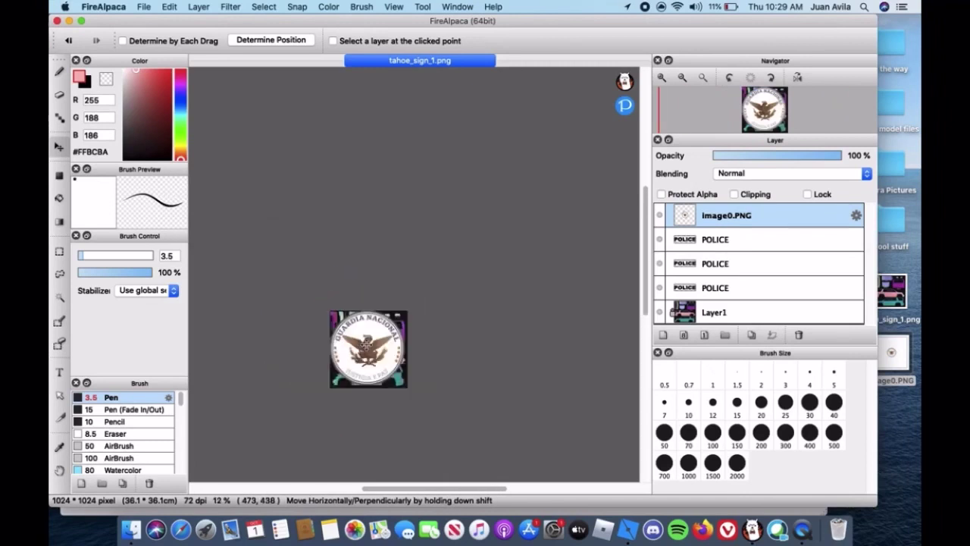
# Try to adjust the image0.PNG seal through its layer options and by repositioning it over the template
pyautogui.click(857, 215)
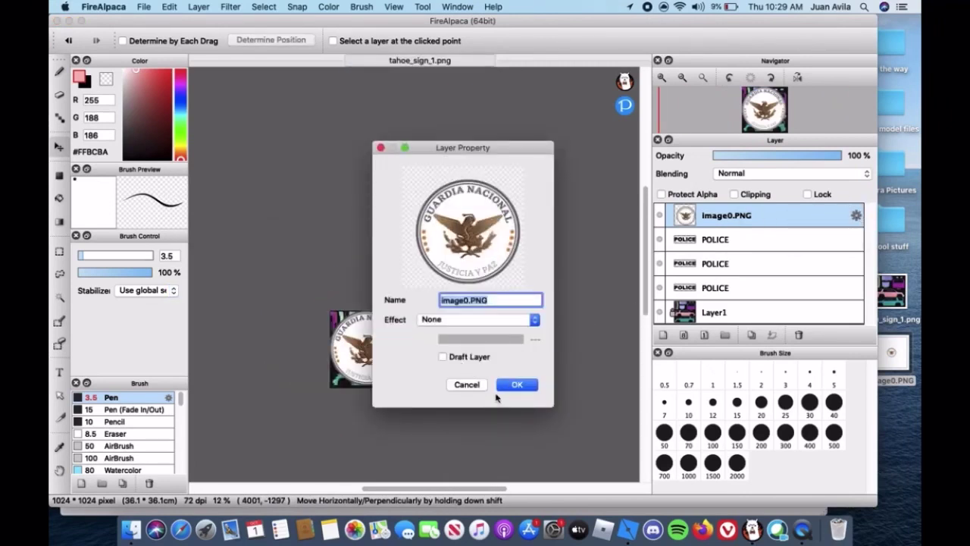
pyautogui.click(474, 385)
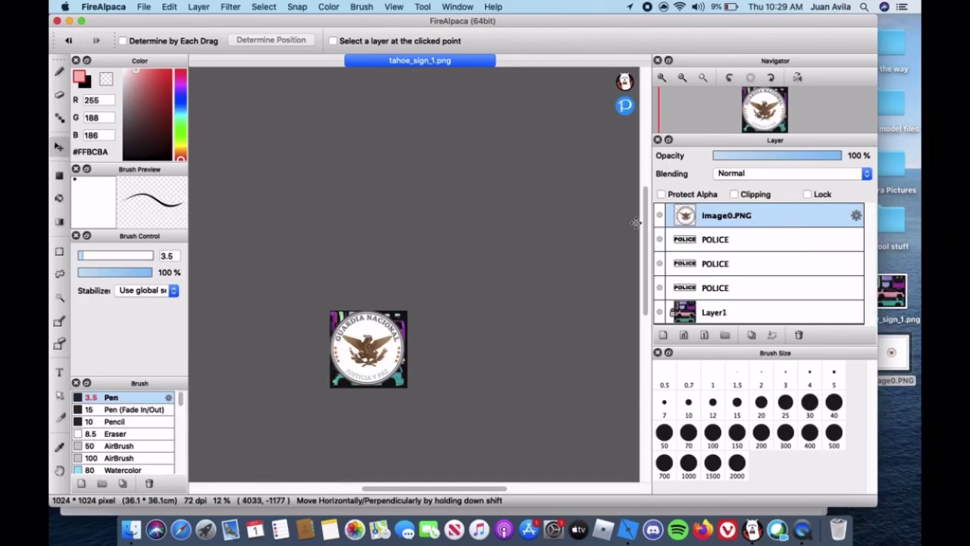
pyautogui.moveTo(317, 376); pyautogui.dragTo(313, 343)
pyautogui.scroll(5, 313, 343)
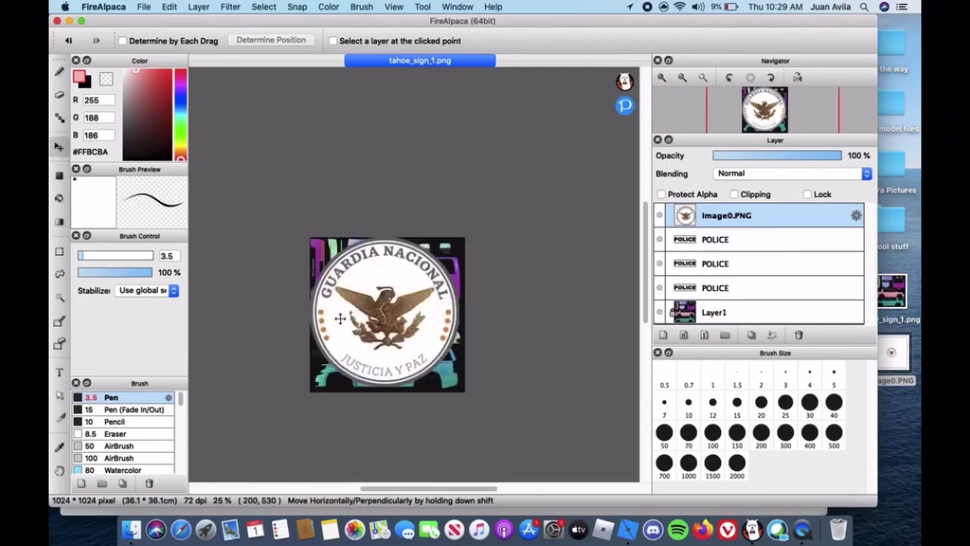
pyautogui.moveTo(392, 278)
pyautogui.mouseDown()
pyautogui.moveTo(520, 270)
pyautogui.moveTo(580, 174)
pyautogui.moveTo(455, 184)
pyautogui.moveTo(462, 162)
pyautogui.moveTo(347, 219)
pyautogui.moveTo(387, 266)
pyautogui.moveTo(383, 274)
pyautogui.mouseUp()
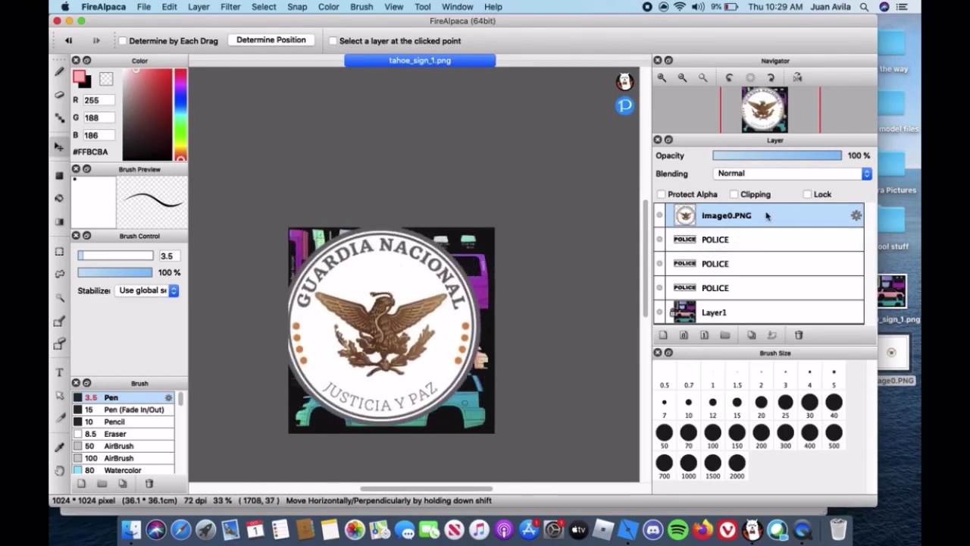
pyautogui.rightClick(807, 213)
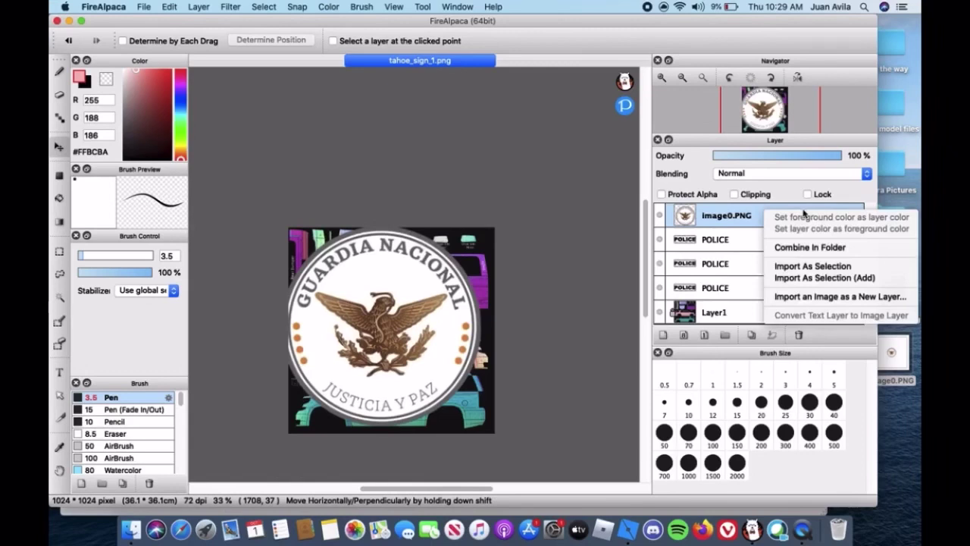
pyautogui.click(746, 217)
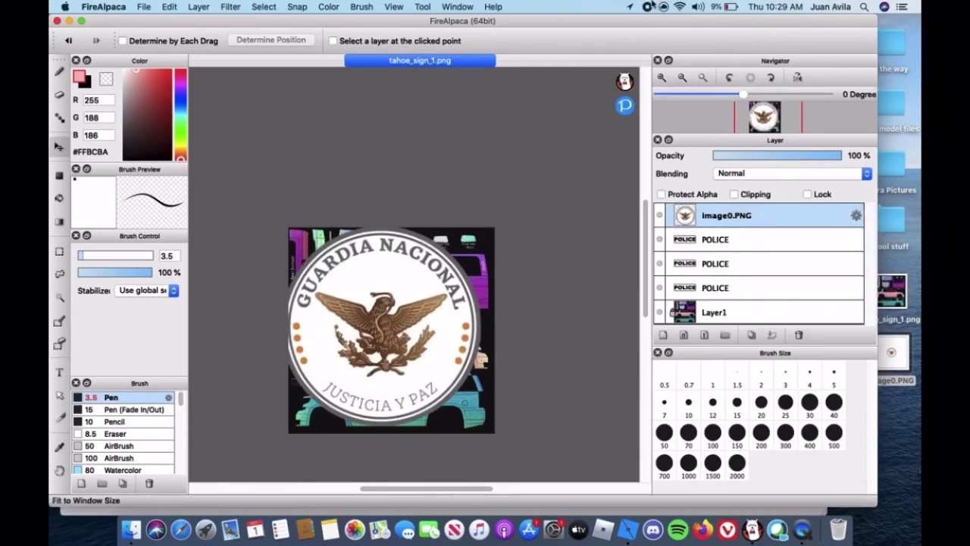
pyautogui.moveTo(420, 341)
pyautogui.mouseDown()
pyautogui.moveTo(270, 313)
pyautogui.moveTo(429, 329)
pyautogui.mouseUp()
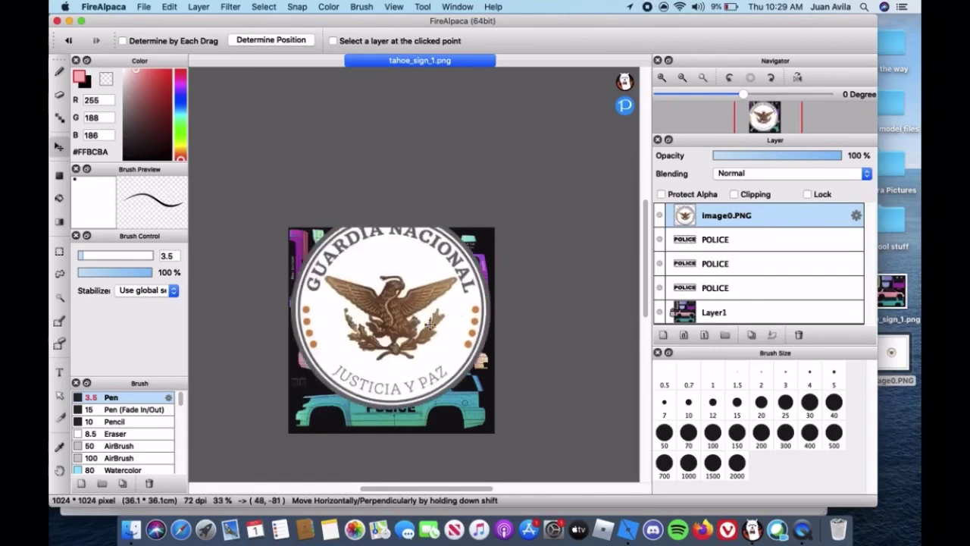
# Delete the image0.PNG seal layer
pyautogui.click(798, 335)
pyautogui.scroll(-2, 398, 363)
pyautogui.scroll(2, 400, 365)
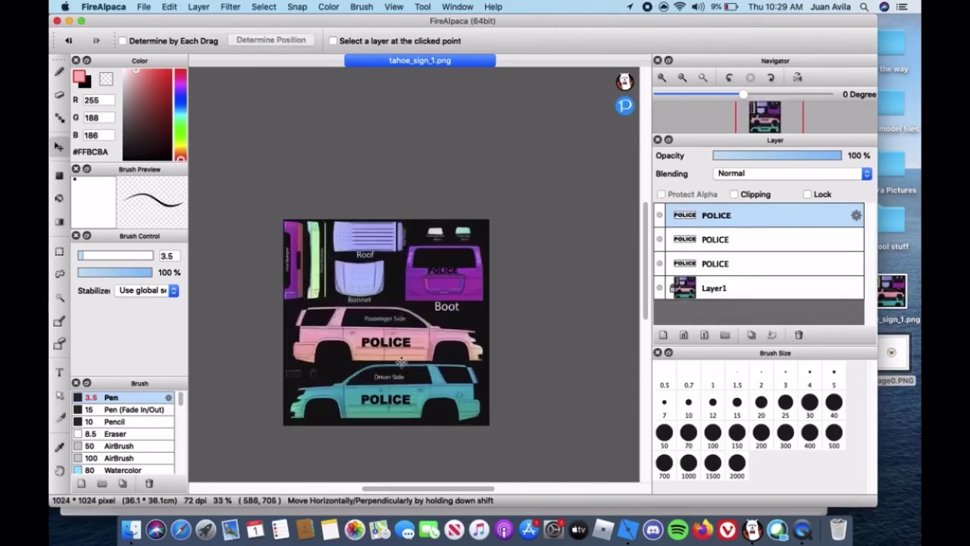
# Examine the template's bonnet, boot and both vehicle sides with their POLICE lettering
pyautogui.scroll(4, 407, 354)
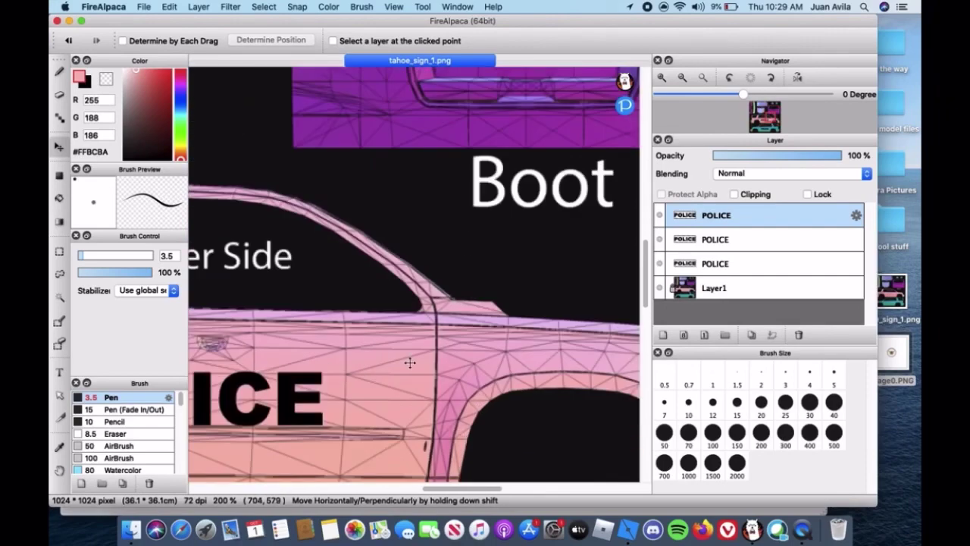
pyautogui.scroll(-3, 372, 387)
pyautogui.scroll(4, 455, 351)
pyautogui.scroll(-5, 407, 360)
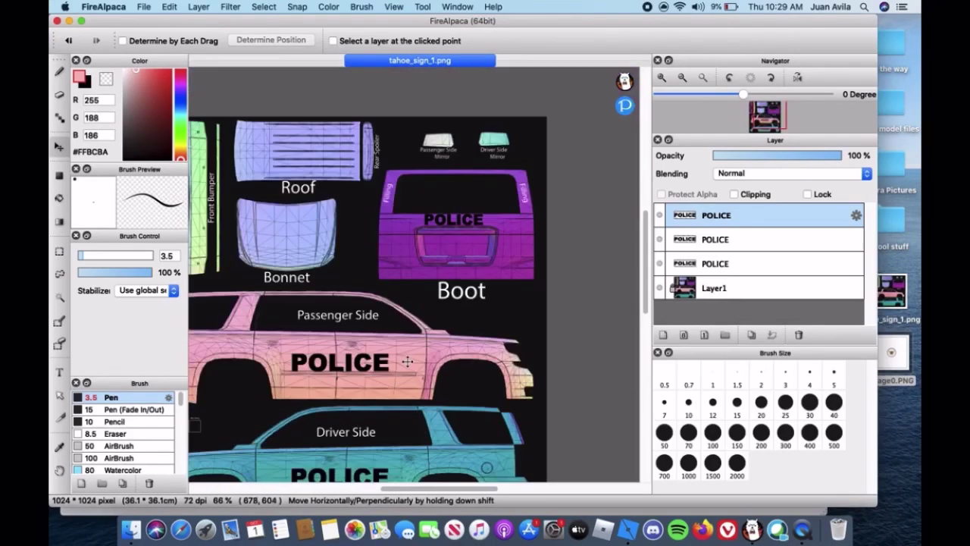
pyautogui.scroll(-3, 409, 362)
pyautogui.scroll(3, 379, 410)
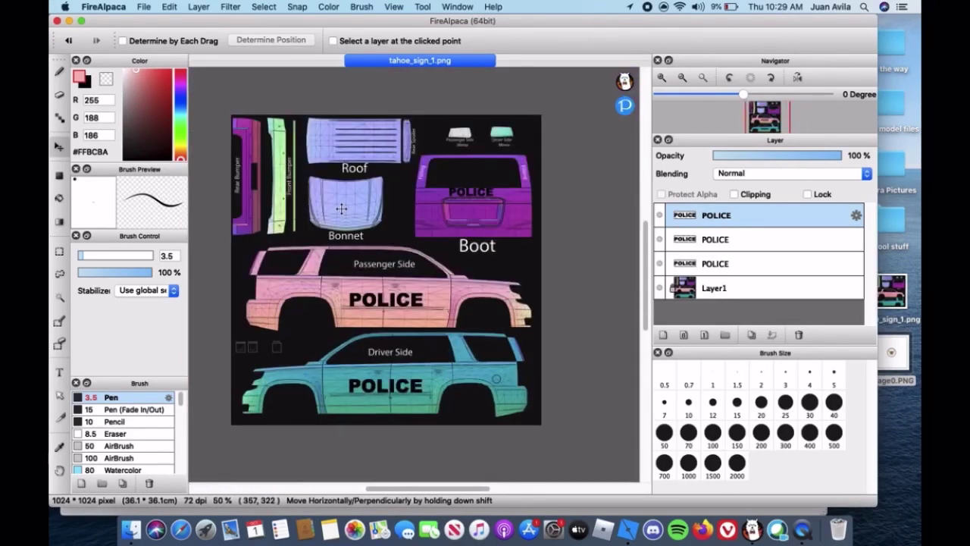
pyautogui.scroll(-3, 342, 215)
pyautogui.scroll(3, 342, 215)
pyautogui.scroll(-3, 342, 215)
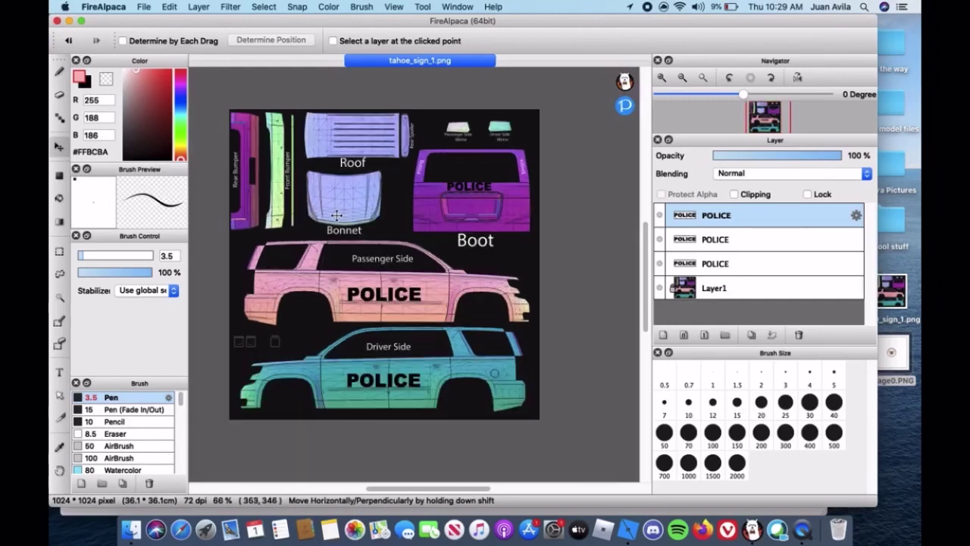
pyautogui.scroll(1, 387, 222)
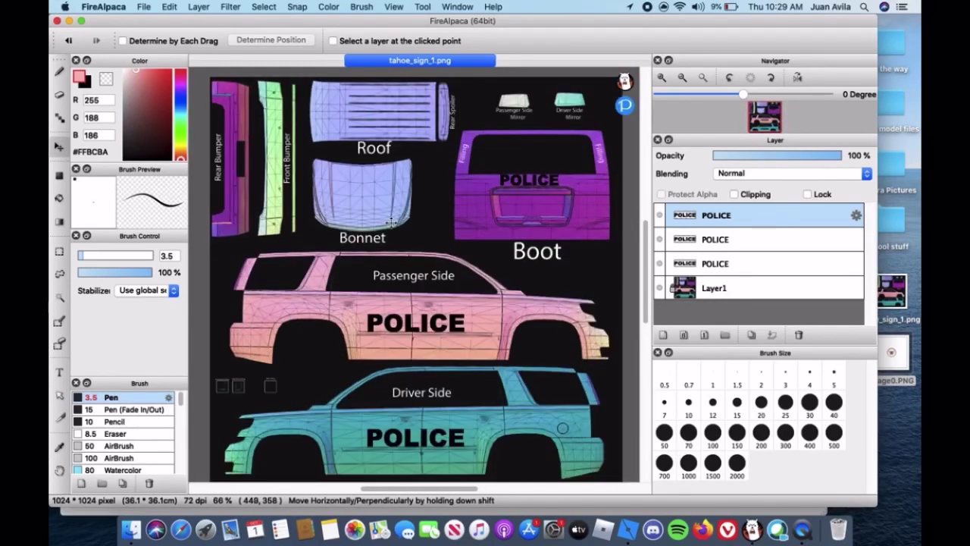
pyautogui.scroll(-1, 390, 222)
pyautogui.scroll(1, 390, 224)
pyautogui.scroll(-1, 390, 225)
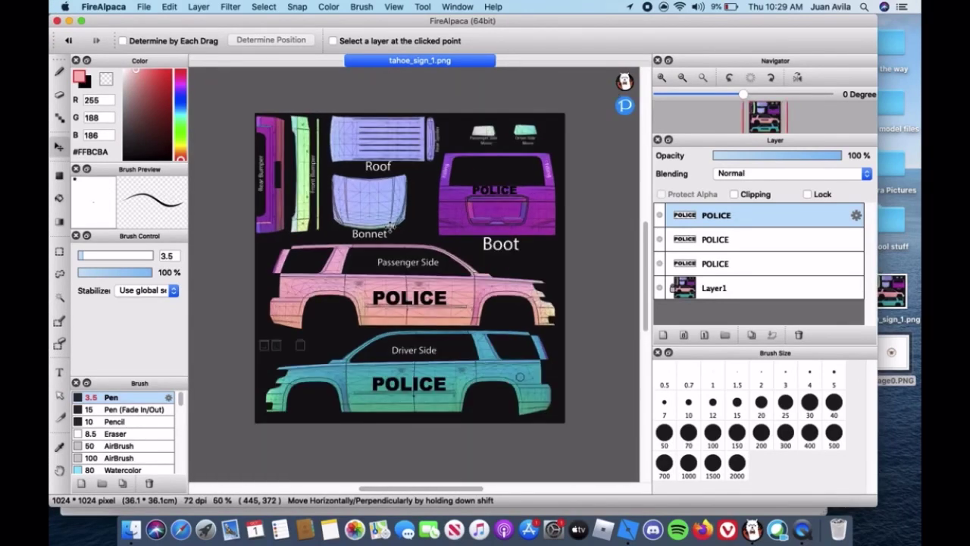
pyautogui.click(141, 6)
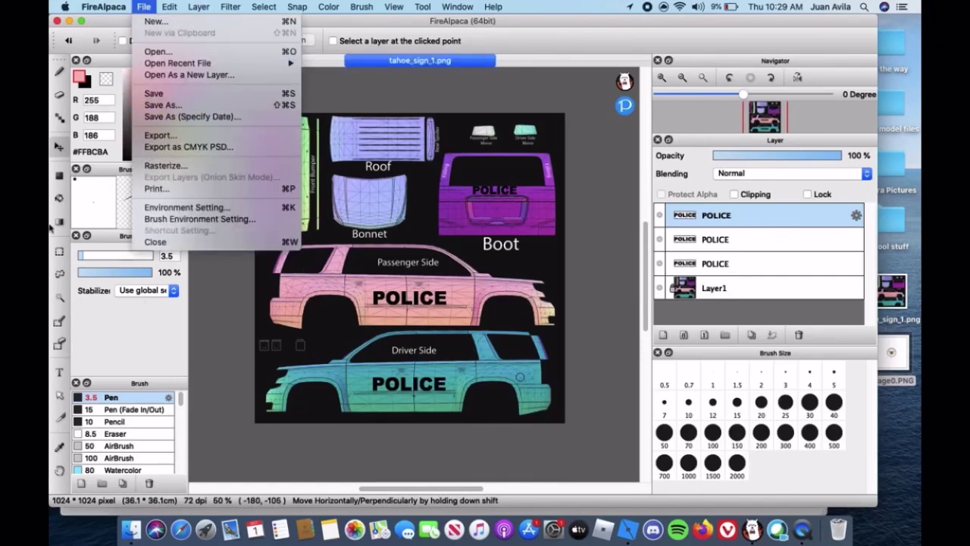
pyautogui.click(206, 300)
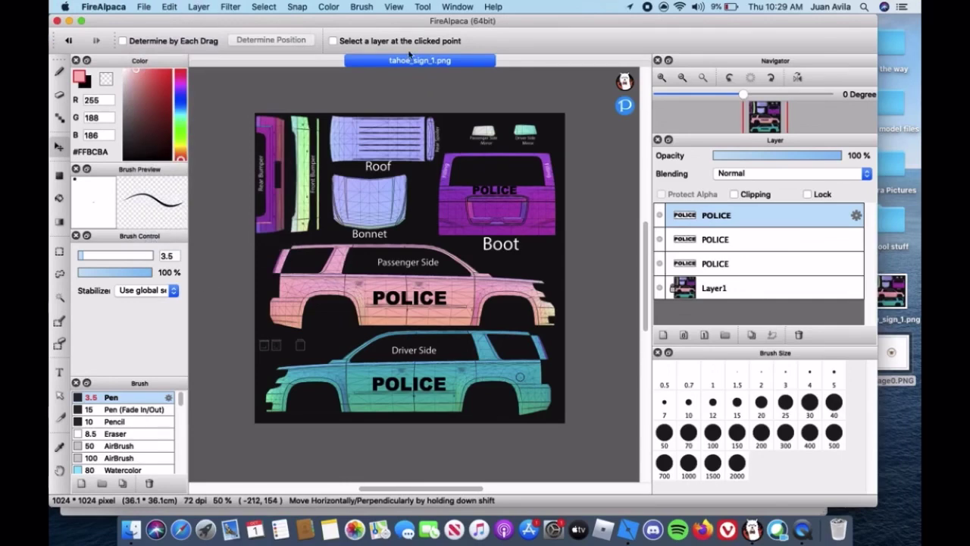
# Unlock Layer1, the vehicle template layer beneath the POLICE lettering
pyautogui.click(702, 264)
pyautogui.click(699, 294)
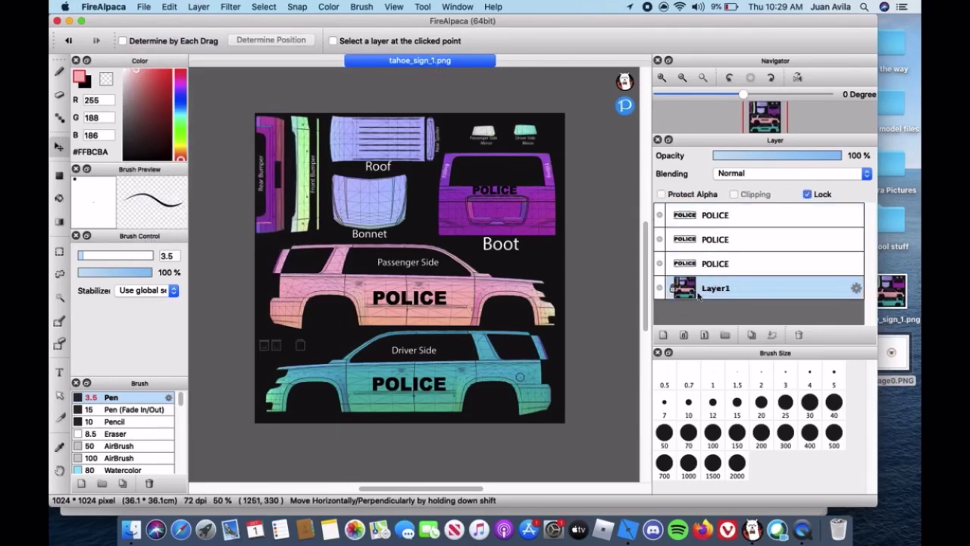
pyautogui.click(808, 195)
# Paint over the entire vehicle template on Layer1 in white (#FFFFFF) with the Pen brush at size 156
pyautogui.moveTo(168, 100); pyautogui.dragTo(94, 65)
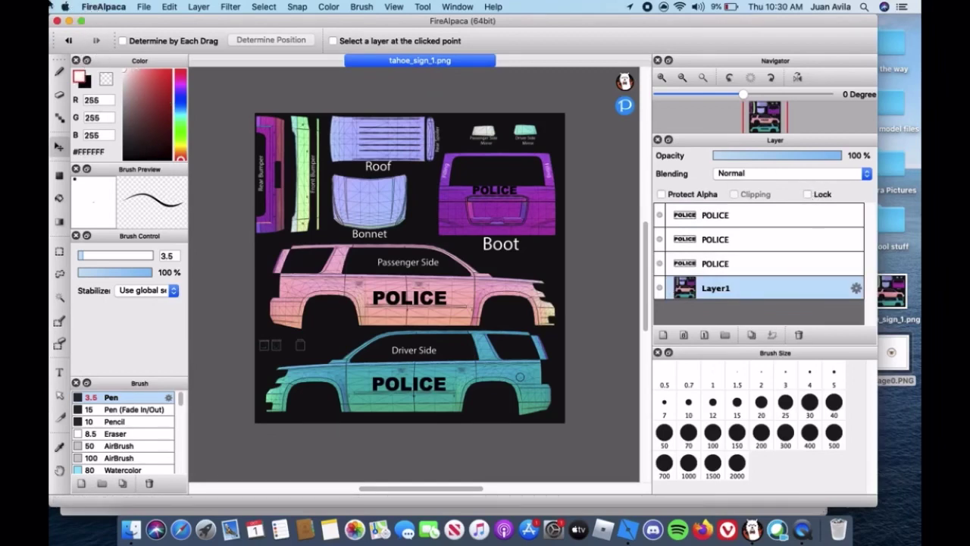
pyautogui.click(64, 74)
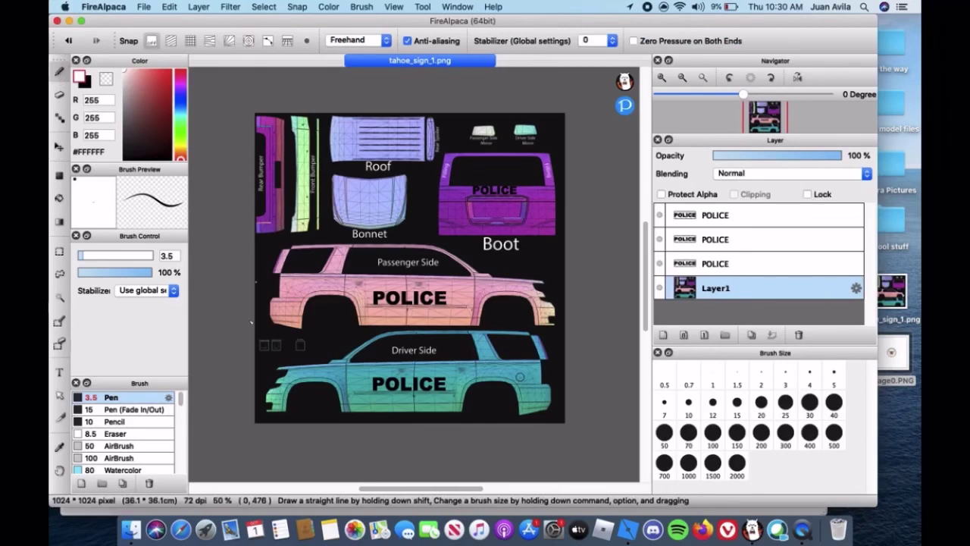
pyautogui.moveTo(140, 255); pyautogui.dragTo(154, 260)
pyautogui.moveTo(367, 267); pyautogui.dragTo(262, 265)
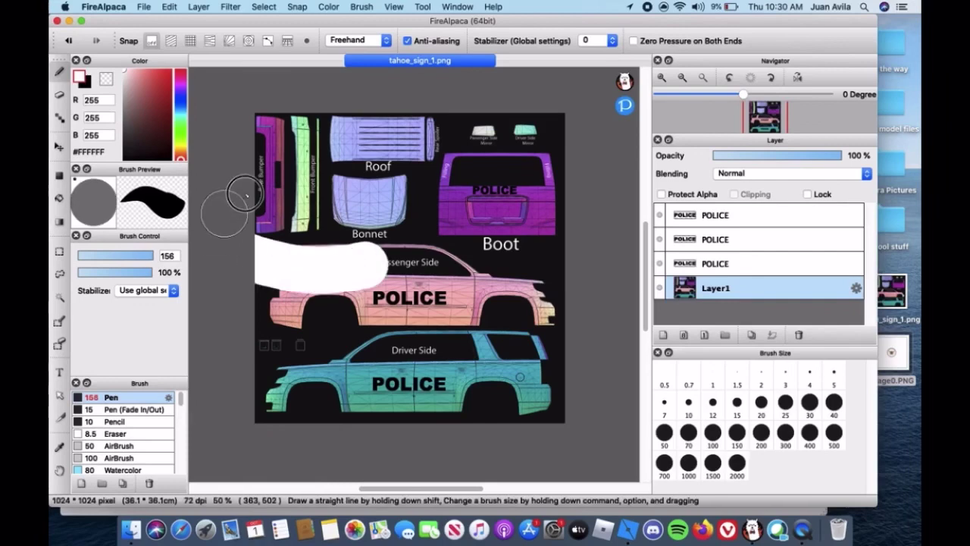
pyautogui.moveTo(242, 205)
pyautogui.mouseDown()
pyautogui.moveTo(395, 170)
pyautogui.moveTo(456, 97)
pyautogui.moveTo(288, 129)
pyautogui.moveTo(264, 163)
pyautogui.moveTo(433, 140)
pyautogui.moveTo(402, 99)
pyautogui.moveTo(667, 136)
pyautogui.moveTo(497, 201)
pyautogui.moveTo(548, 260)
pyautogui.moveTo(356, 210)
pyautogui.moveTo(405, 219)
pyautogui.mouseUp()
pyautogui.moveTo(455, 311)
pyautogui.mouseDown()
pyautogui.moveTo(232, 329)
pyautogui.moveTo(305, 373)
pyautogui.moveTo(536, 360)
pyautogui.moveTo(365, 476)
pyautogui.mouseUp()
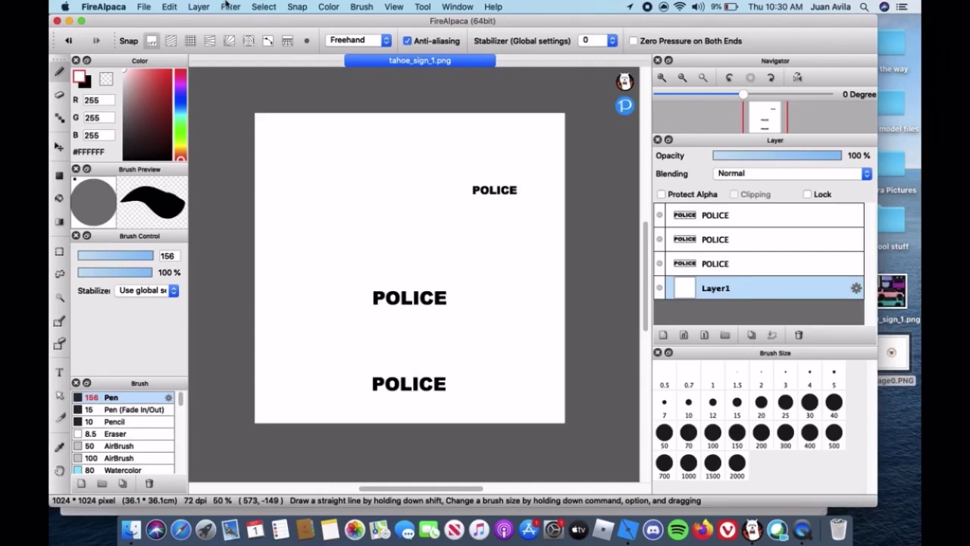
# Export the livery to the Desktop as a 24-bit PNG named "Example livery"
pyautogui.click(144, 6)
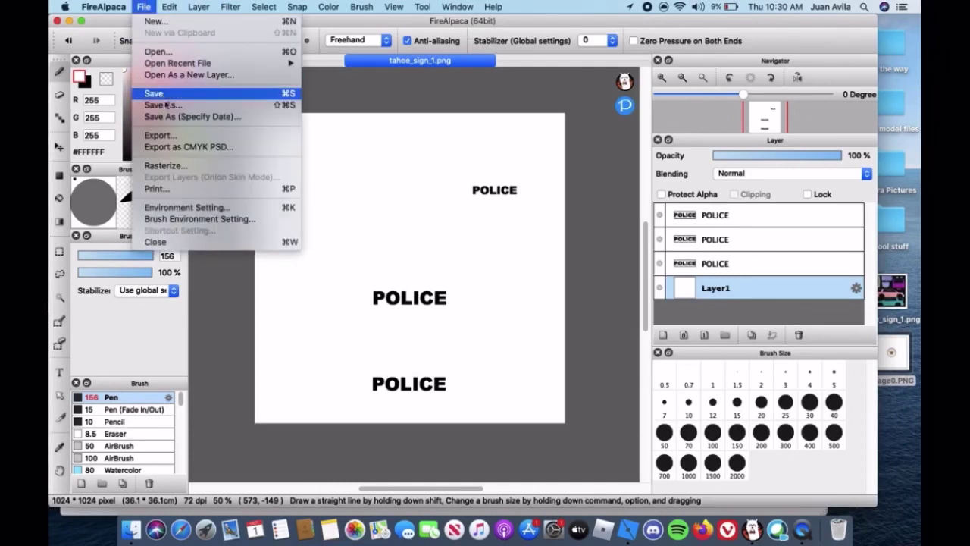
pyautogui.click(206, 136)
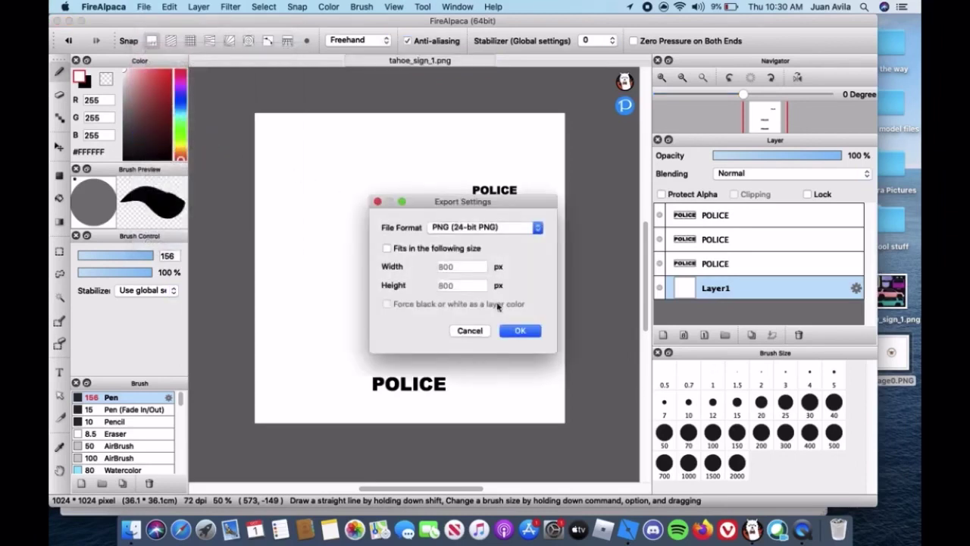
pyautogui.click(521, 343)
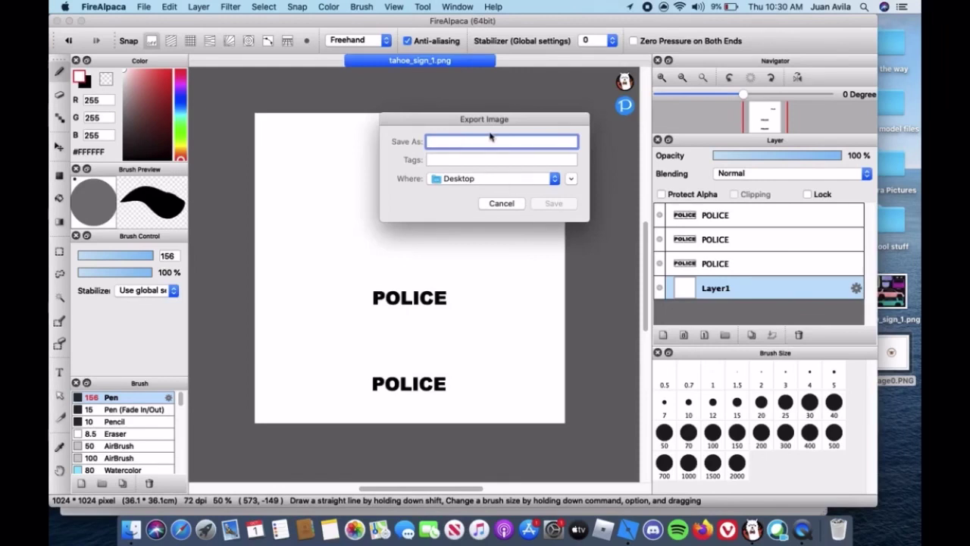
pyautogui.write('Example')
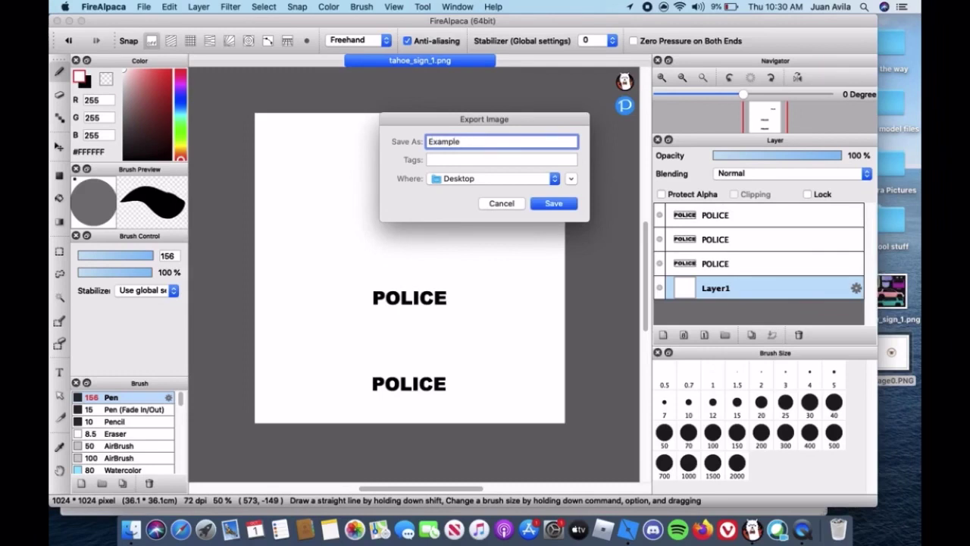
pyautogui.write('livery')
pyautogui.press('Return')
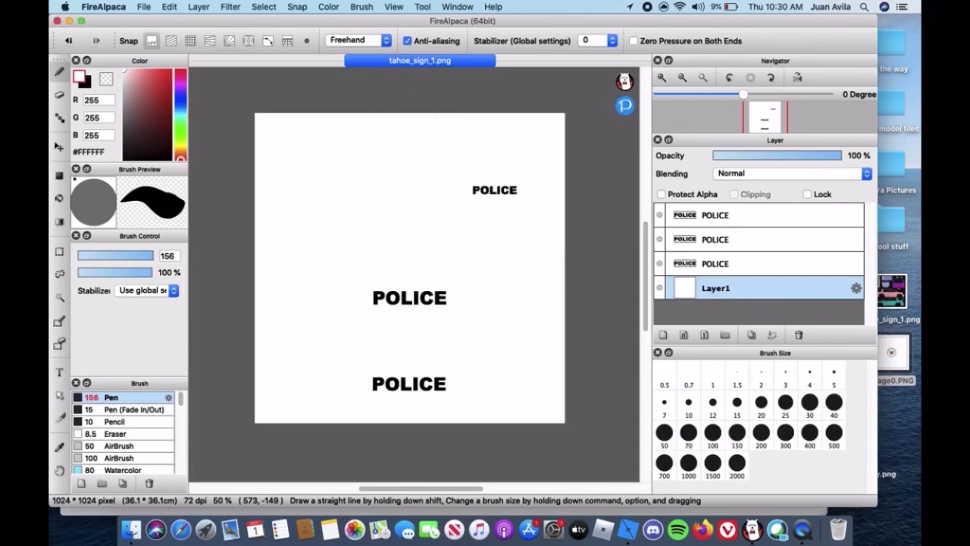
# Switch to Safari and close the extra tabs, keeping only the Roblox Mad City page
pyautogui.click(179, 531)
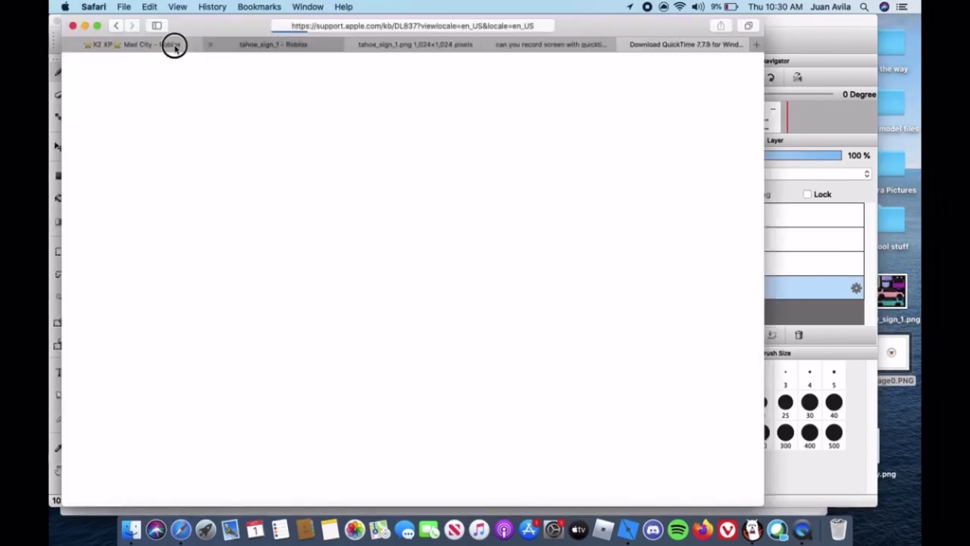
pyautogui.click(175, 46)
pyautogui.click(210, 44)
pyautogui.click(210, 44)
pyautogui.click(210, 44)
pyautogui.click(210, 44)
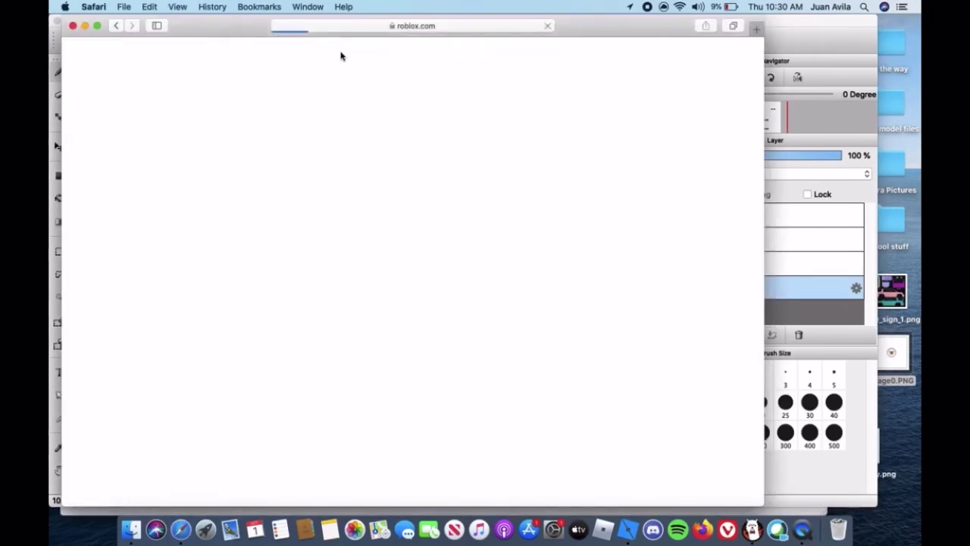
# Go to the Roblox Create page and open the Decals section of My Creations
pyautogui.click(460, 28)
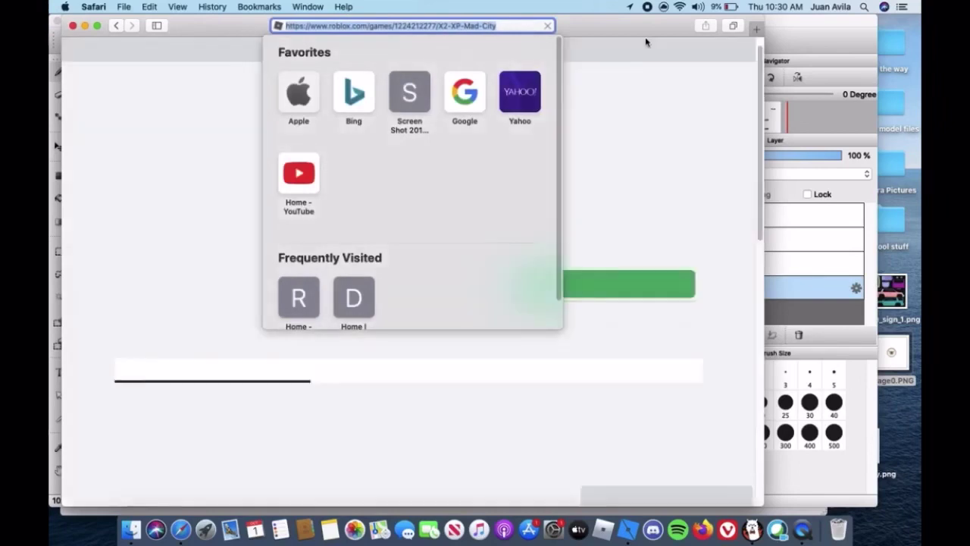
pyautogui.click(444, 37)
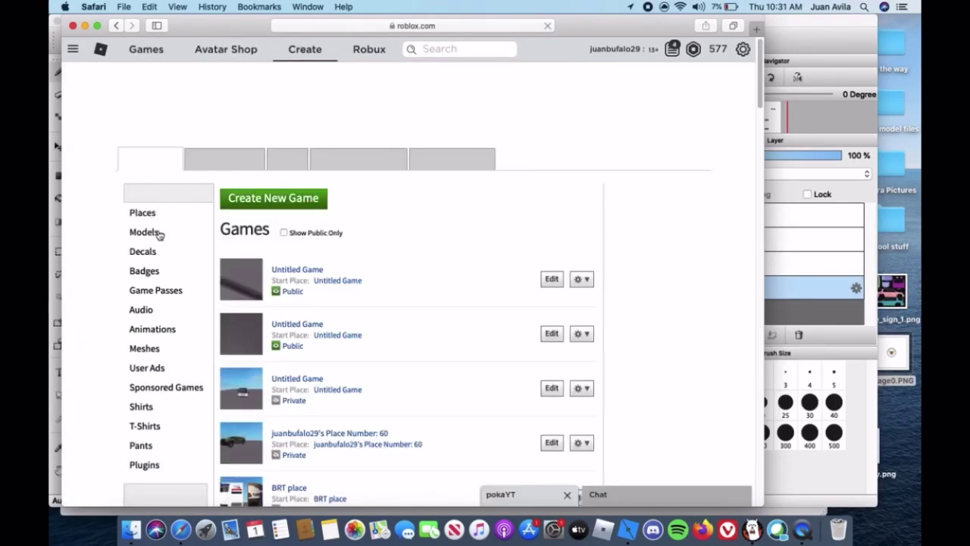
pyautogui.click(143, 252)
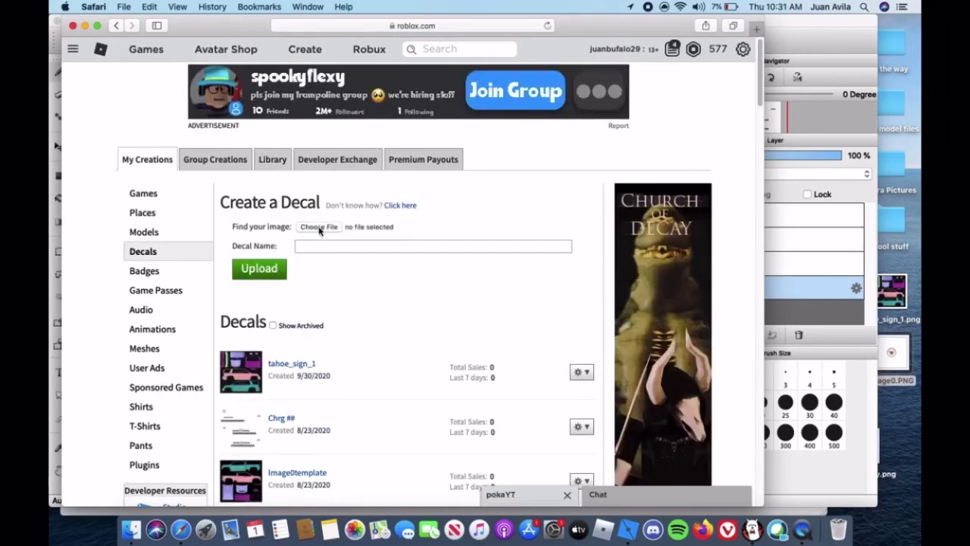
# Upload Example livery.png from the Desktop as a new decal named "Example livery"
pyautogui.click(319, 226)
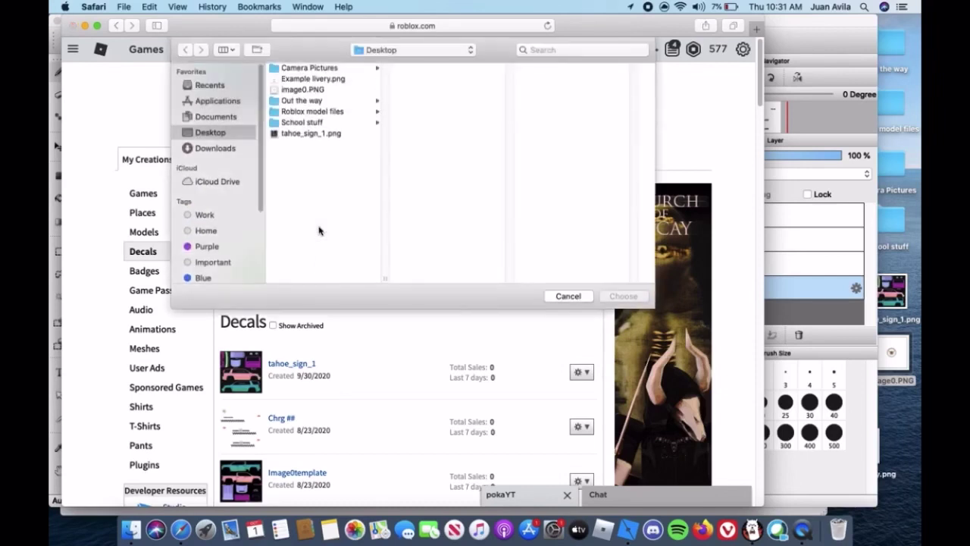
pyautogui.click(310, 80)
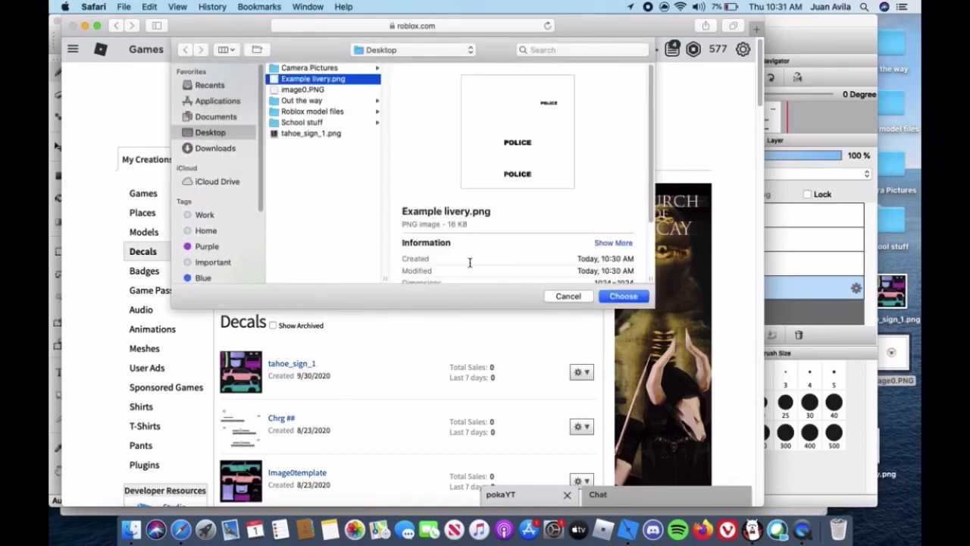
pyautogui.click(622, 296)
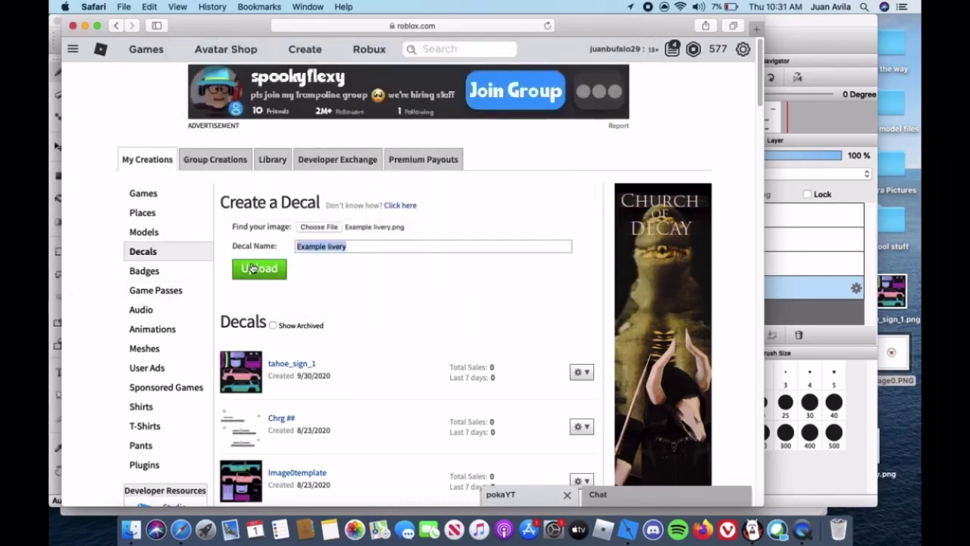
pyautogui.click(252, 269)
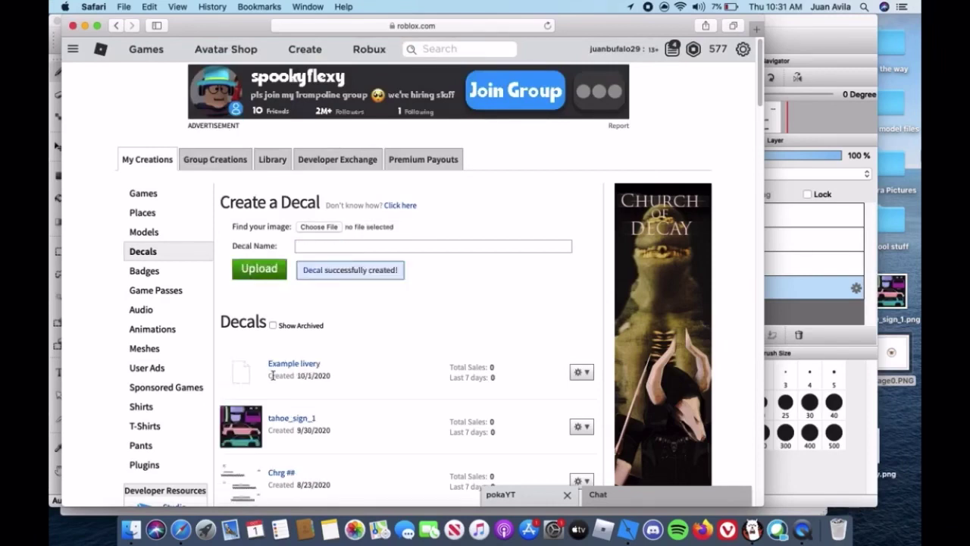
# Open the Example livery decal's page and copy the asset ID from its web address
pyautogui.click(282, 368)
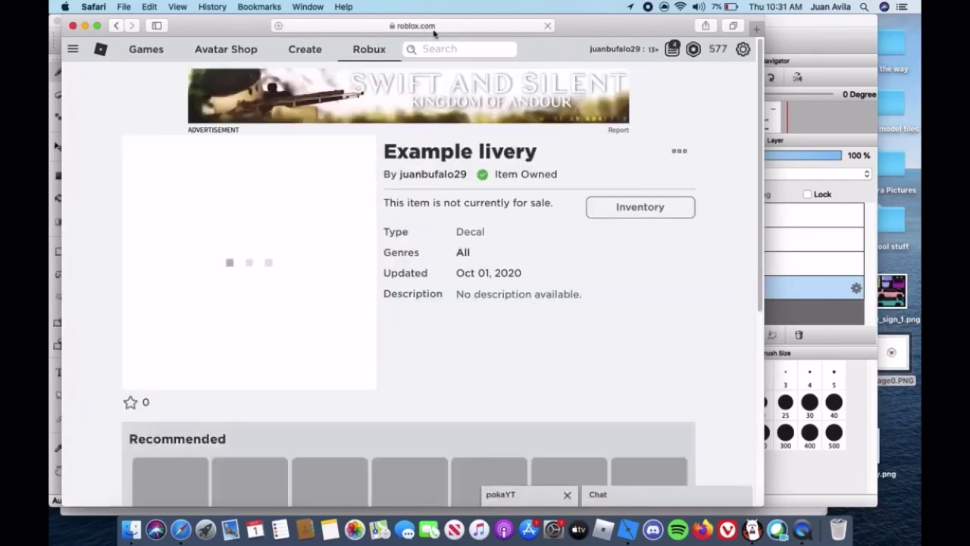
pyautogui.click(435, 26)
pyautogui.doubleClick(424, 25)
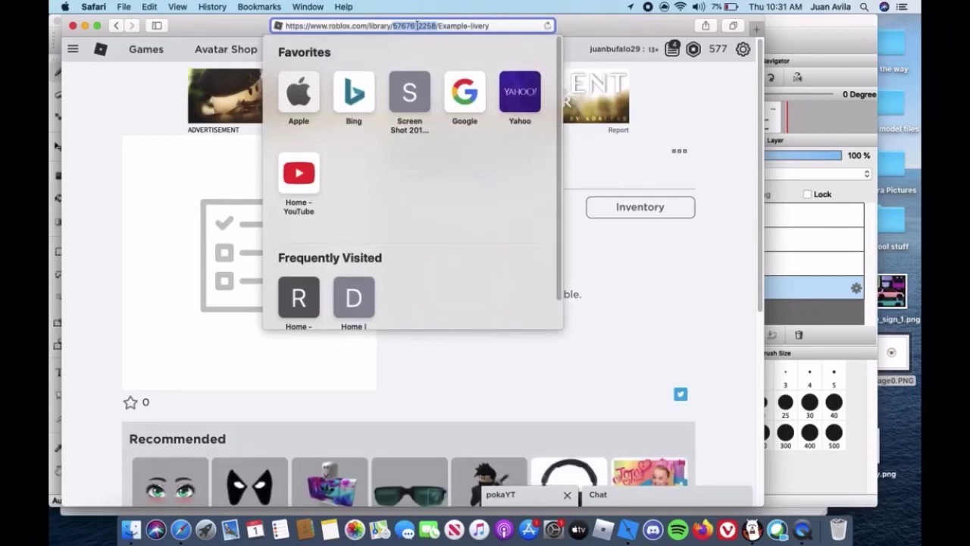
# Switch to Roblox Studio, focus on the 2015 Quevy Tahoe PPV model and show its object hierarchy
pyautogui.click(628, 529)
pyautogui.click(451, 295)
pyautogui.moveTo(451, 294); pyautogui.dragTo(449, 293)
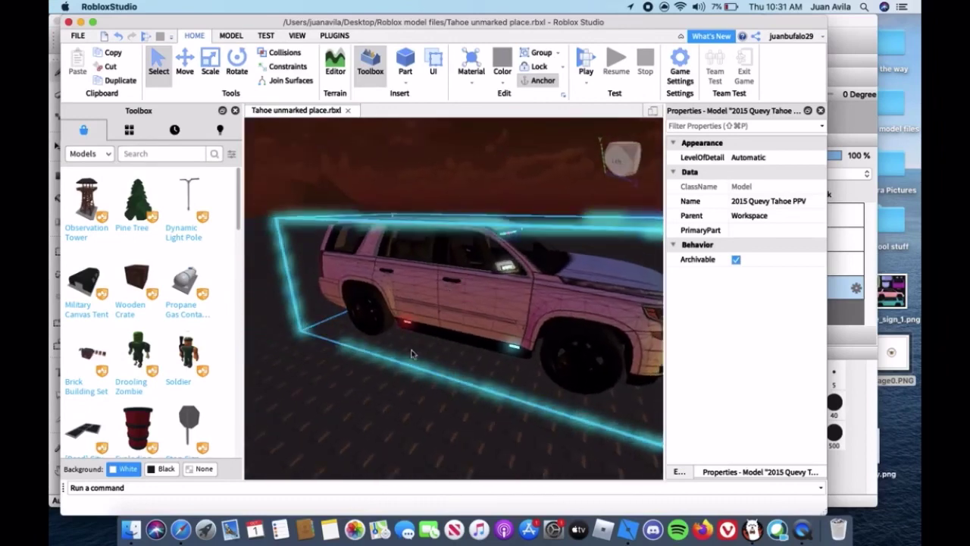
pyautogui.press('f')
pyautogui.click(680, 472)
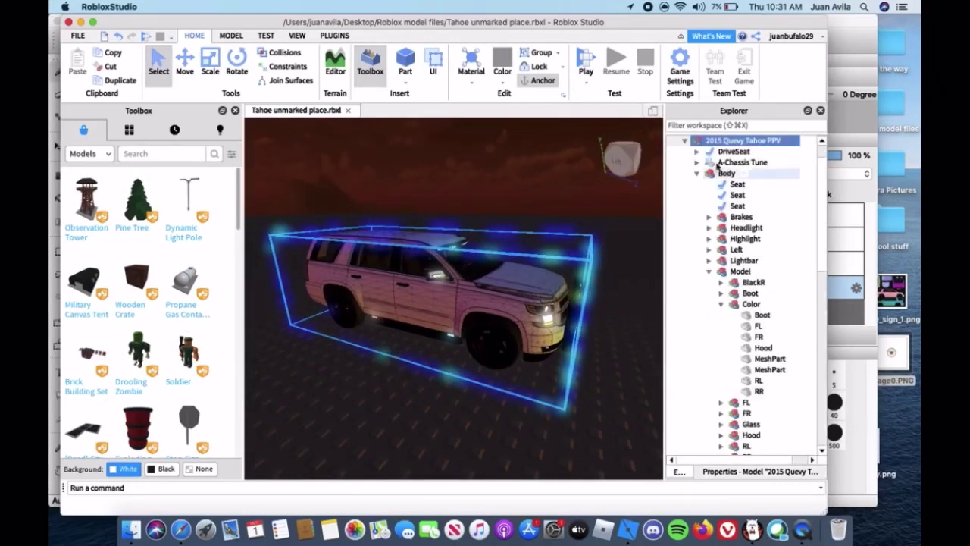
# Set the TextureID of all eight parts in the Tahoe's Color group, from Boot to RR, to the copied decal ID
pyautogui.click(755, 315)
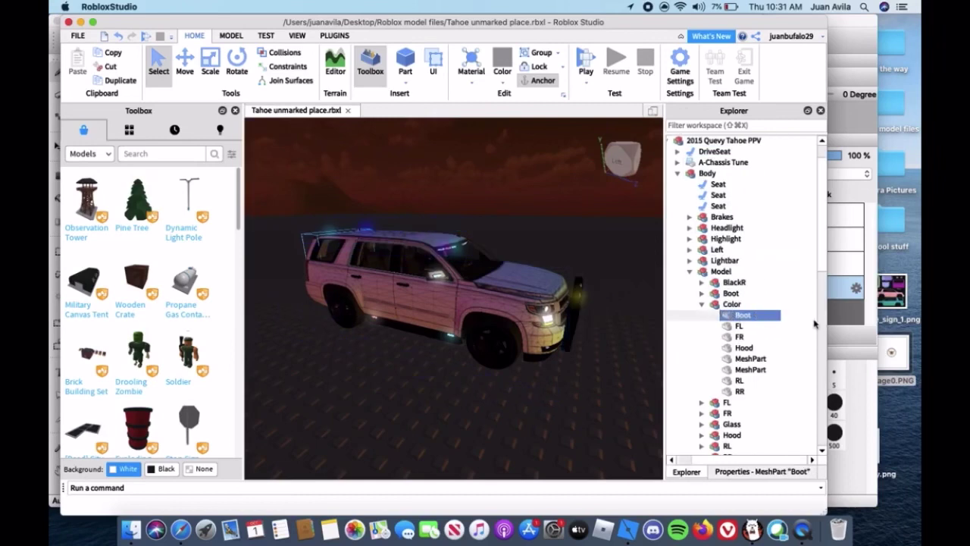
pyautogui.moveTo(781, 319); pyautogui.dragTo(774, 393)
pyautogui.click(767, 471)
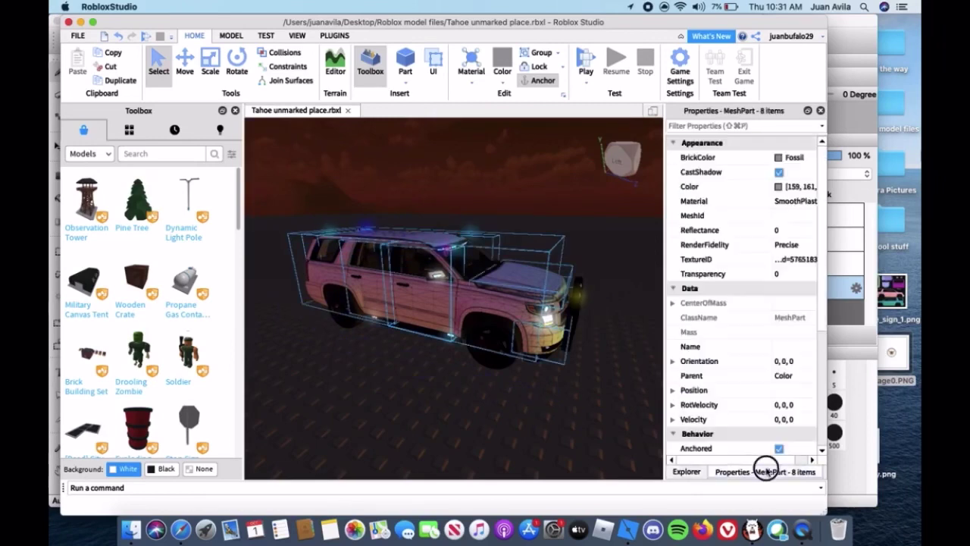
pyautogui.click(792, 259)
pyautogui.press('BackSpace')
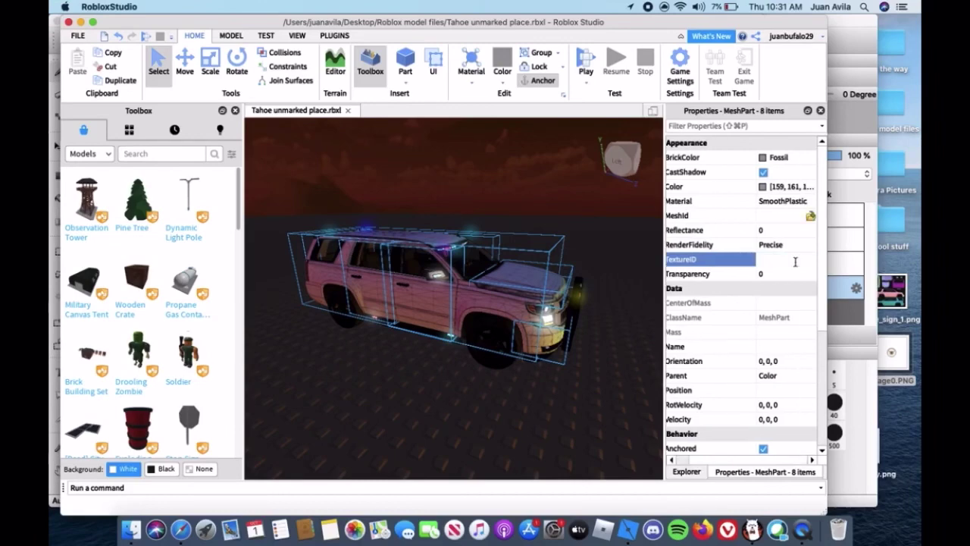
pyautogui.press('super+v')
pyautogui.press('Return')
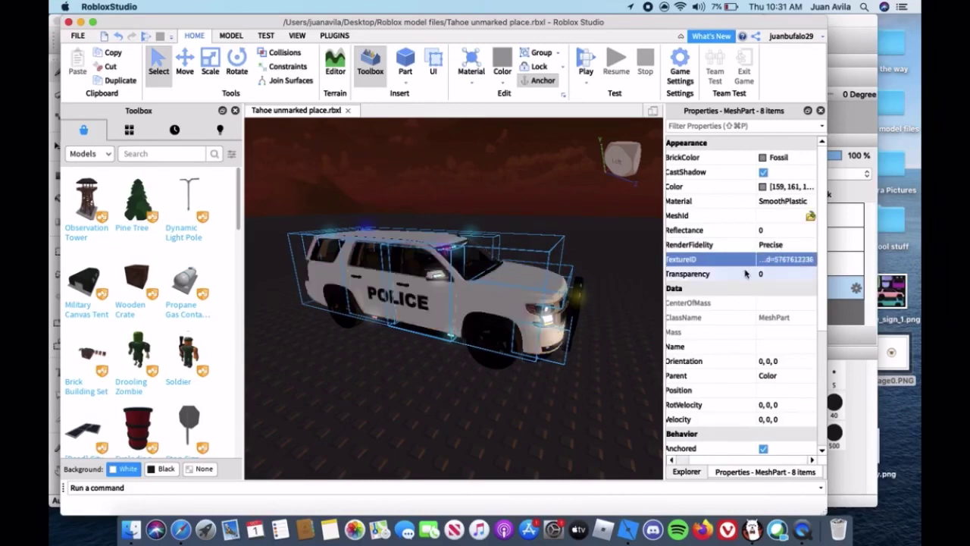
# Examine the applied livery and its POLICE lettering on both sides, the rear and the front of the Tahoe
pyautogui.click(495, 242)
pyautogui.press('d')
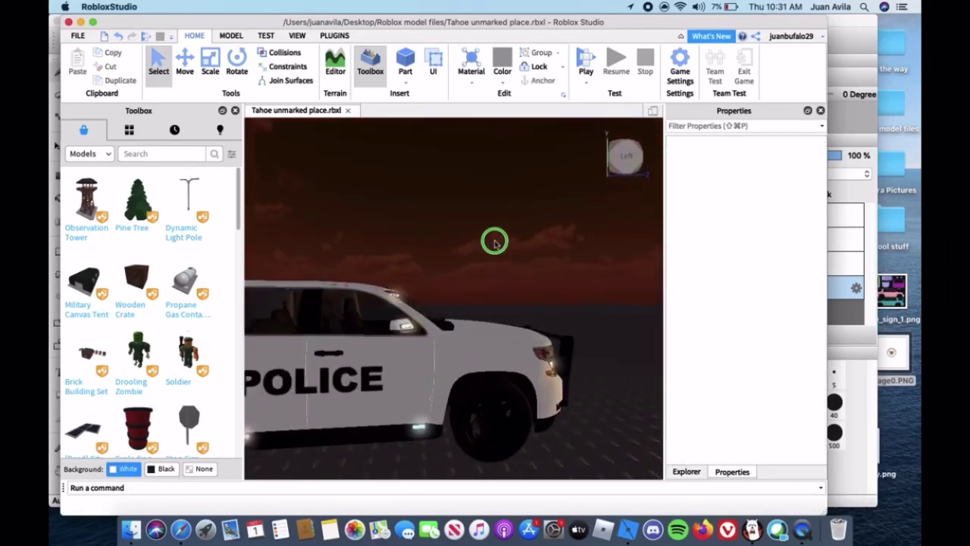
pyautogui.press('d')
pyautogui.moveTo(495, 243)
pyautogui.mouseDown()
pyautogui.moveTo(448, 245)
pyautogui.moveTo(485, 256)
pyautogui.mouseUp()
pyautogui.press('w')
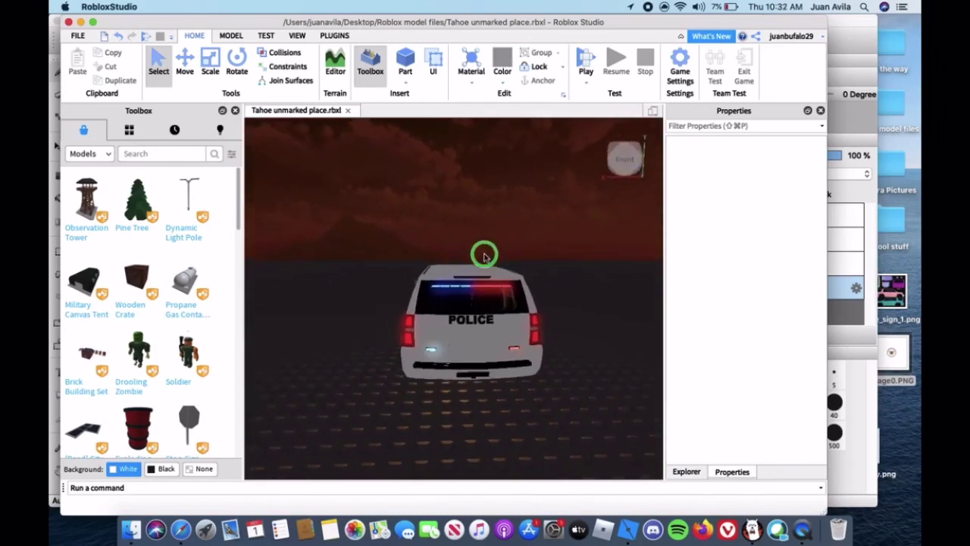
pyautogui.press('s')
pyautogui.press('w')
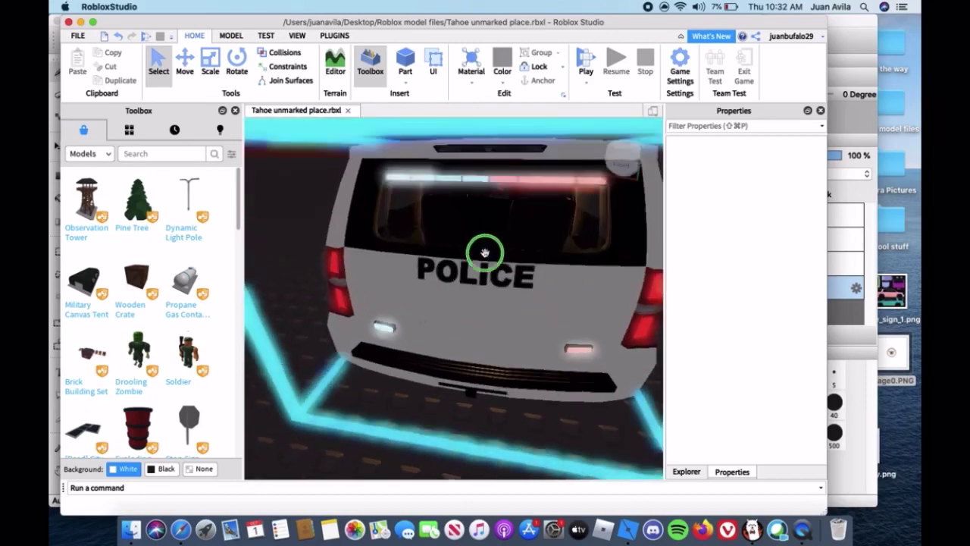
pyautogui.moveTo(485, 254)
pyautogui.mouseDown()
pyautogui.moveTo(498, 253)
pyautogui.moveTo(485, 254)
pyautogui.mouseUp()
pyautogui.press('a')
pyautogui.press('s')
pyautogui.press('w')
pyautogui.press('a')
pyautogui.press('w')
pyautogui.press('s')
pyautogui.press('s')
pyautogui.press('s')
pyautogui.click(485, 255)
pyautogui.press('w')
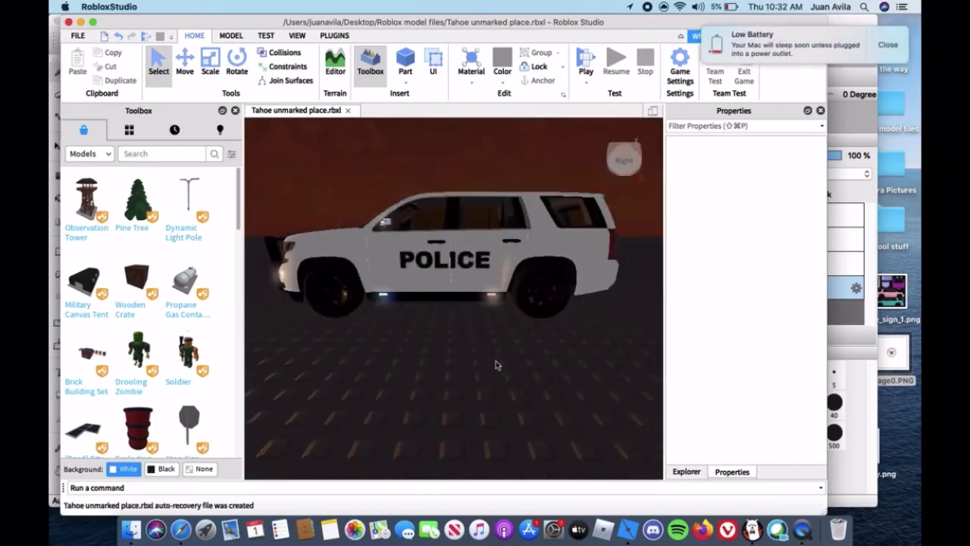
pyautogui.press('w')
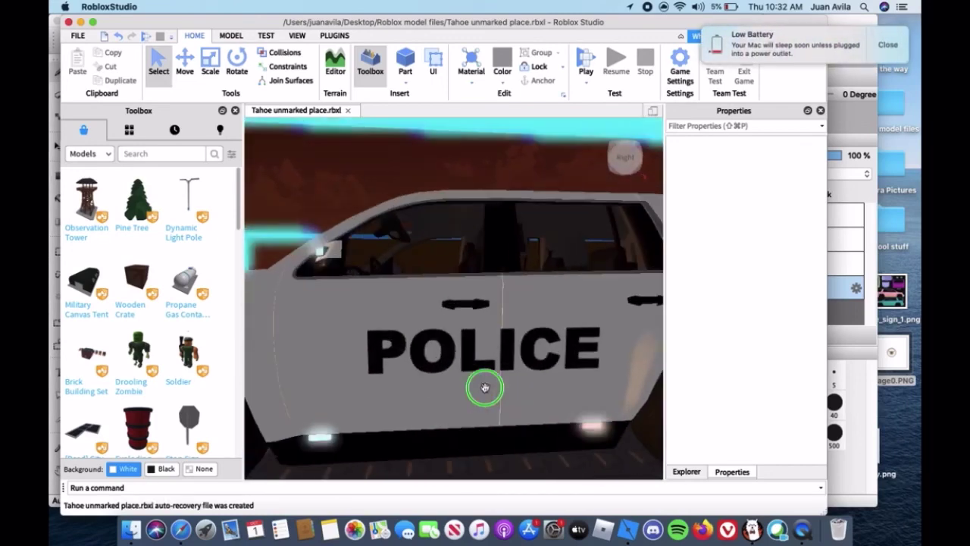
pyautogui.press('w')
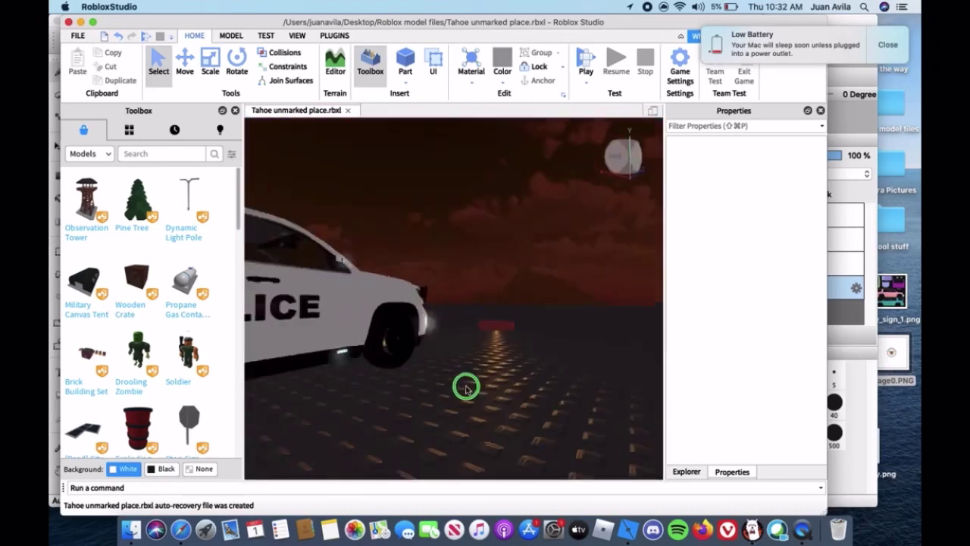
pyautogui.press('w')
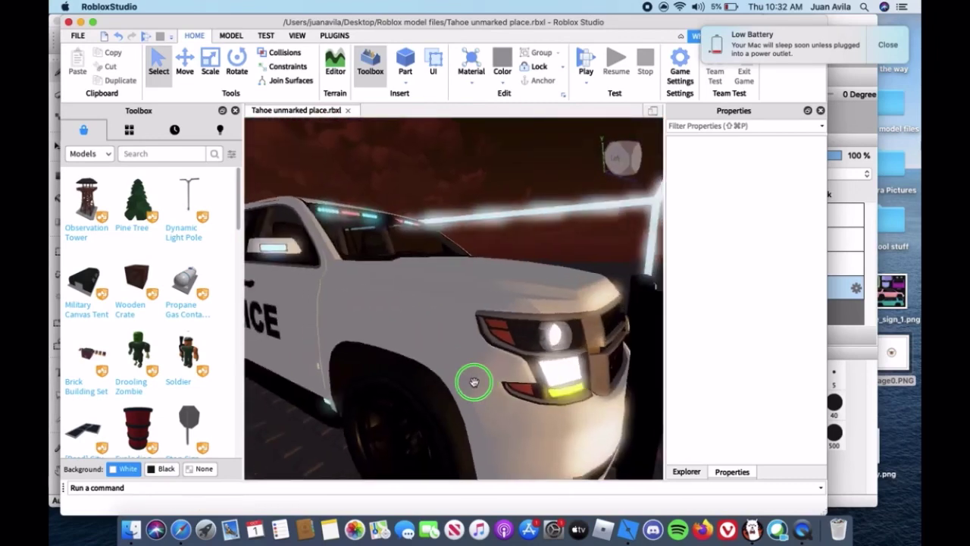
pyautogui.press('s')
pyautogui.press('w')
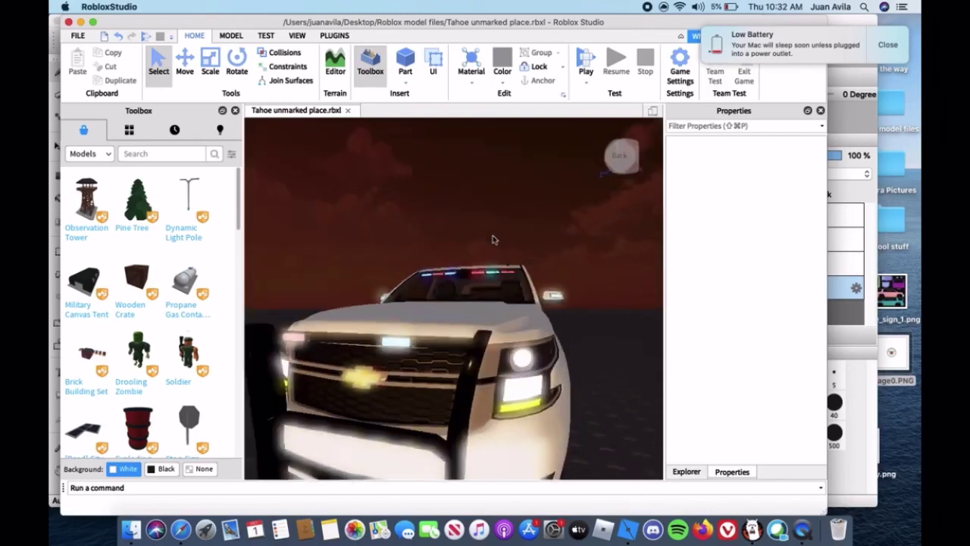